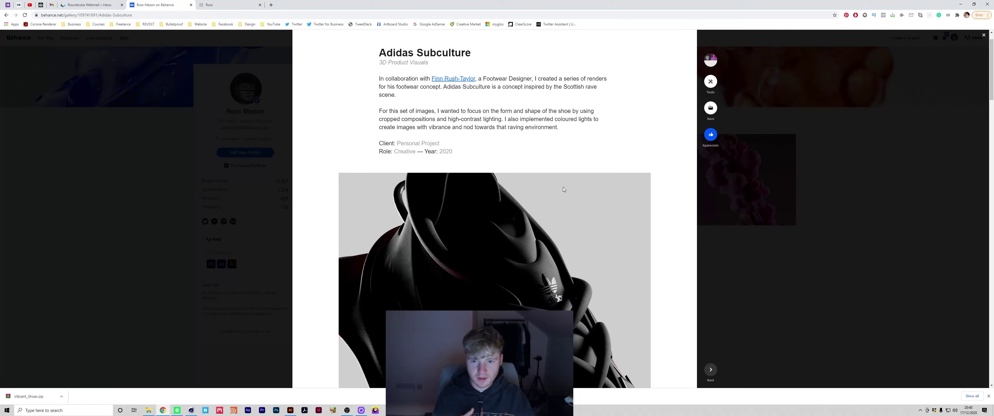
# Step: Review the Adidas Subculture renders on Behance and the matching Cinema 4D / Redshift product on the Gumroad page
pyautogui.scroll(-3, 567, 189)
pyautogui.scroll(-10, 567, 189)
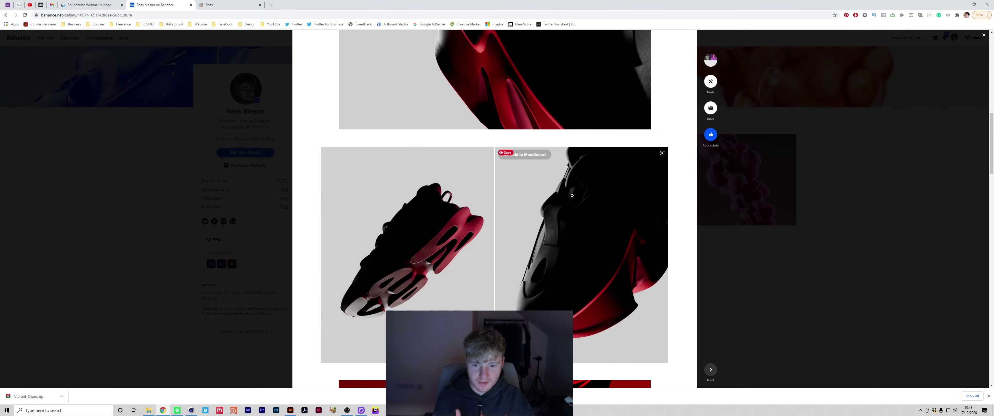
pyautogui.scroll(-8, 568, 233)
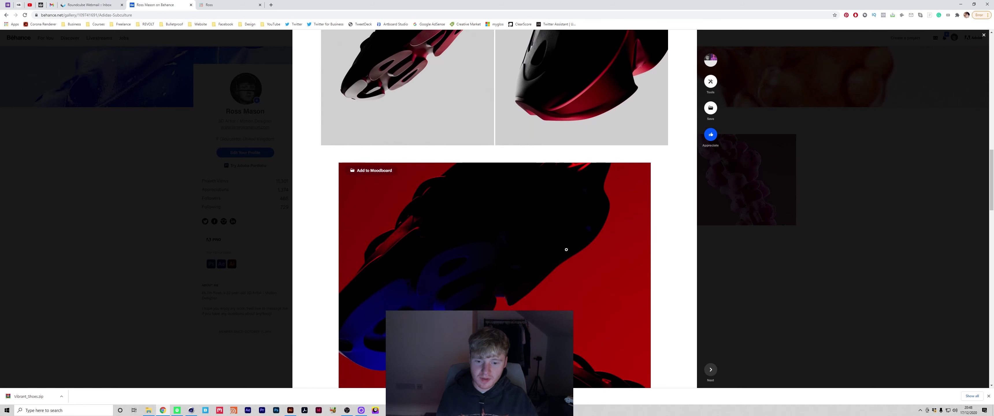
pyautogui.scroll(-3, 566, 250)
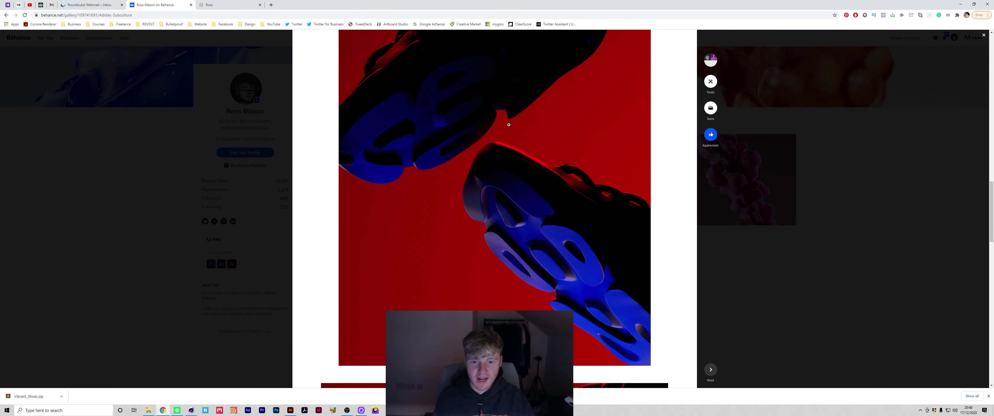
pyautogui.scroll(1, 475, 228)
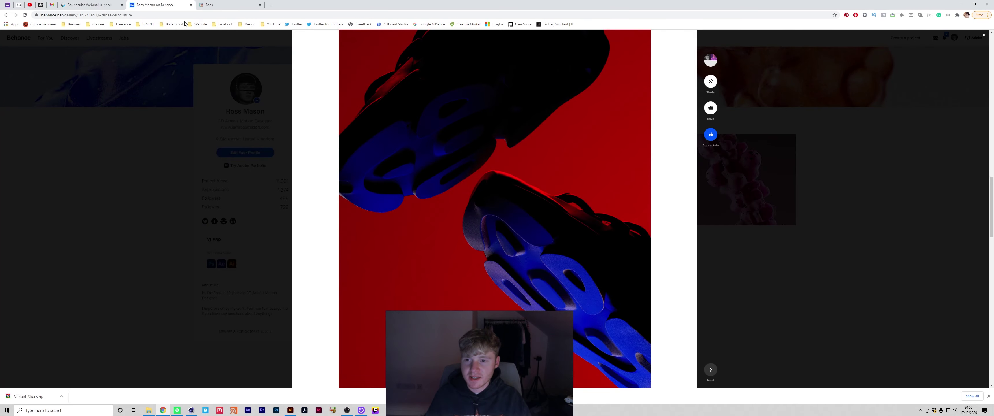
pyautogui.click(210, 5)
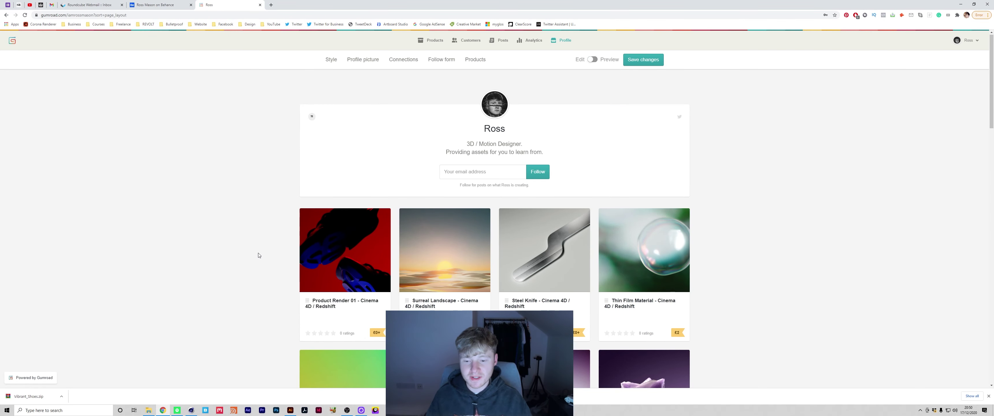
pyautogui.scroll(-1, 271, 259)
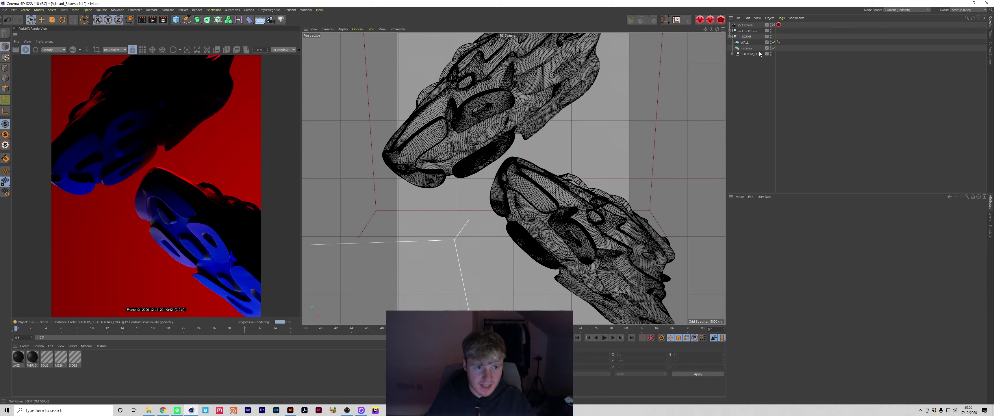
# Step: Inspect the finished scene from outside the RS Camera, examining its lights, the instanced shoe, the bottom shoe and the wall
pyautogui.click(729, 31)
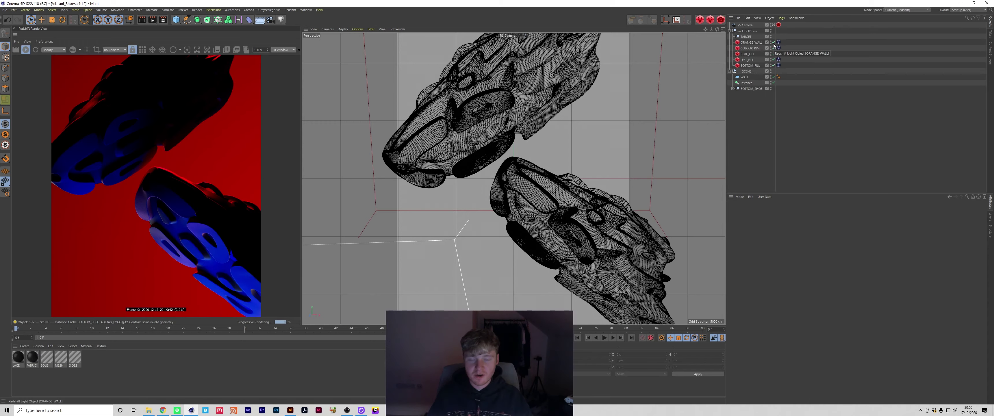
pyautogui.click(773, 25)
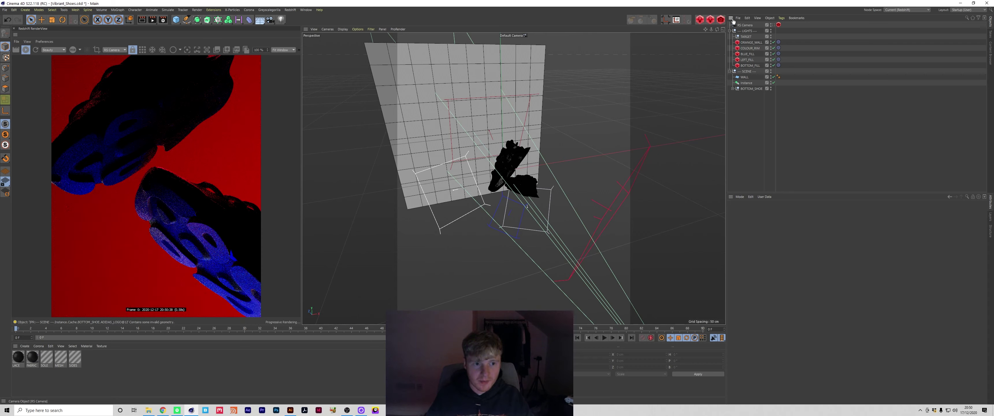
pyautogui.scroll(-5, 708, 216)
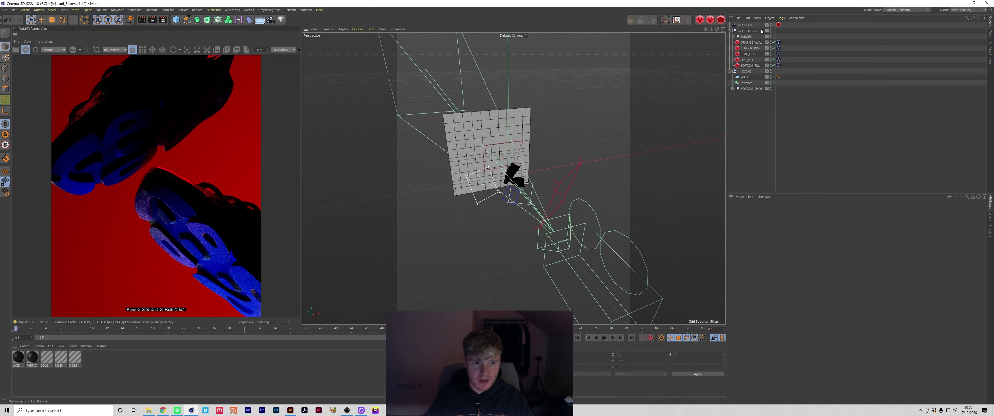
pyautogui.doubleClick(771, 25)
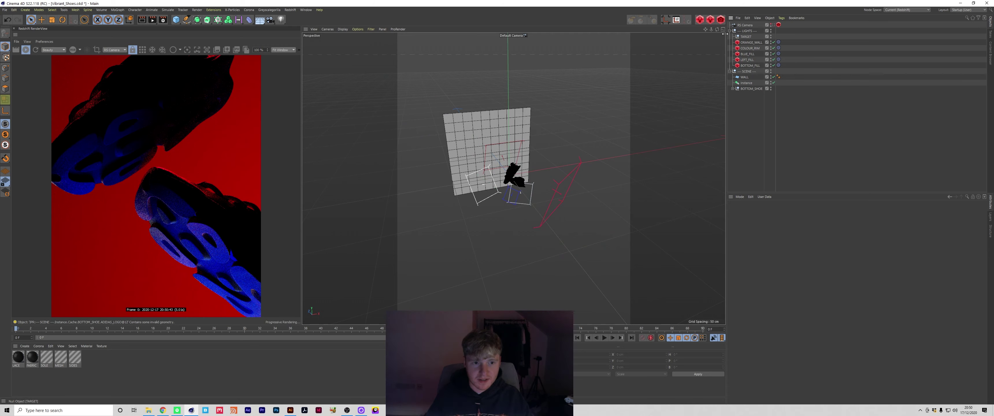
pyautogui.moveTo(711, 30); pyautogui.dragTo(666, 31)
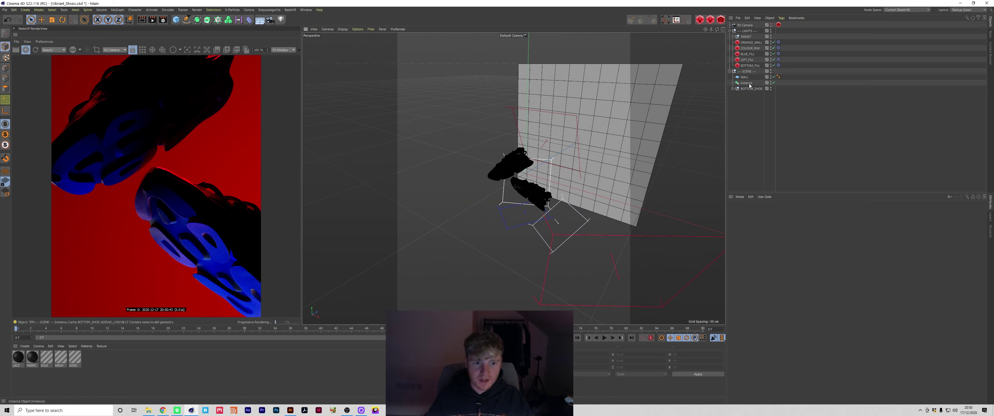
pyautogui.click(519, 162)
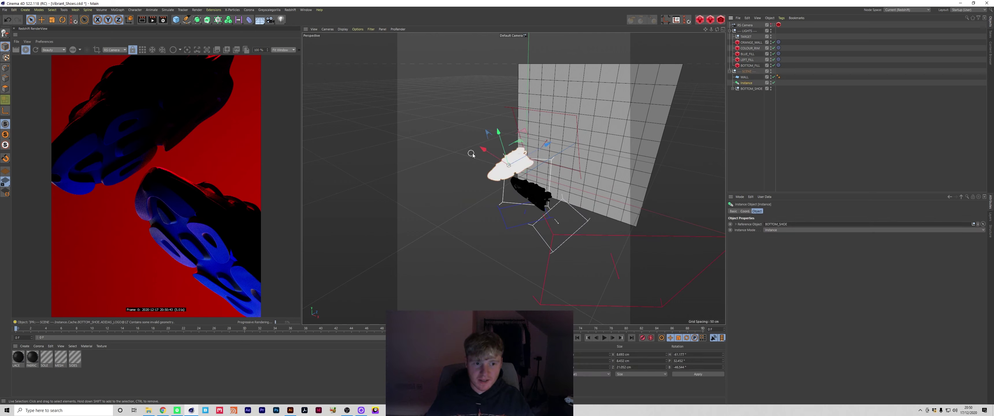
pyautogui.click(527, 191)
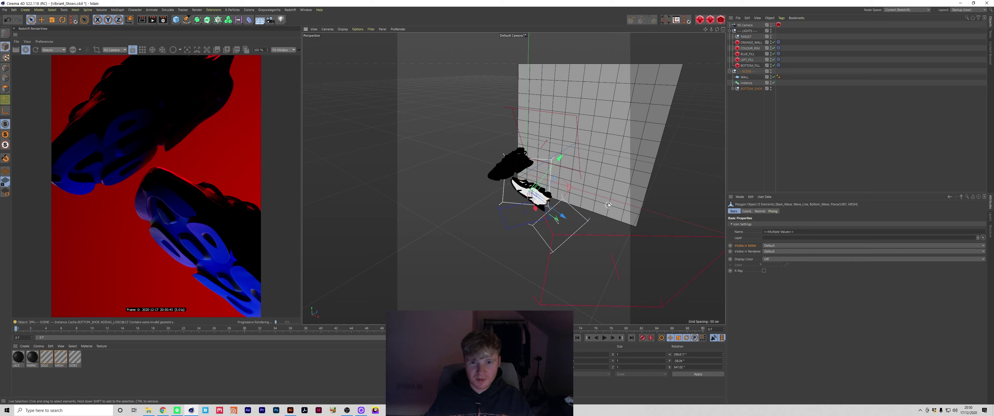
pyautogui.click(620, 165)
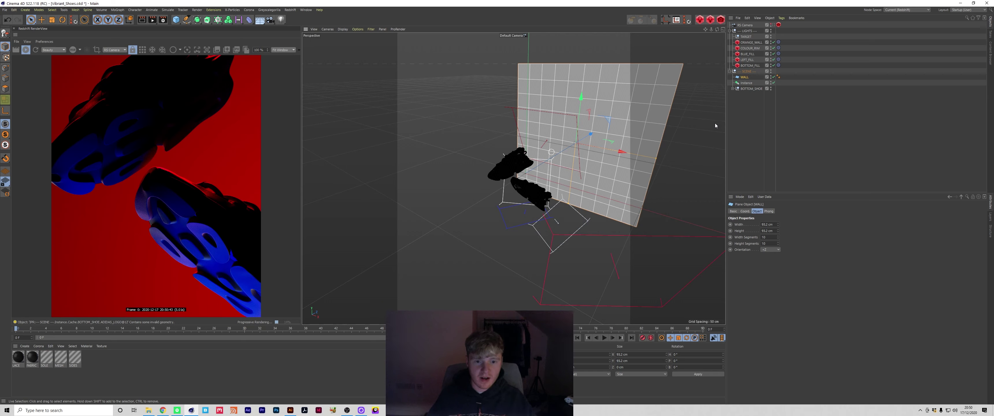
pyautogui.moveTo(718, 31); pyautogui.dragTo(658, 28)
pyautogui.moveTo(718, 31); pyautogui.dragTo(768, 39)
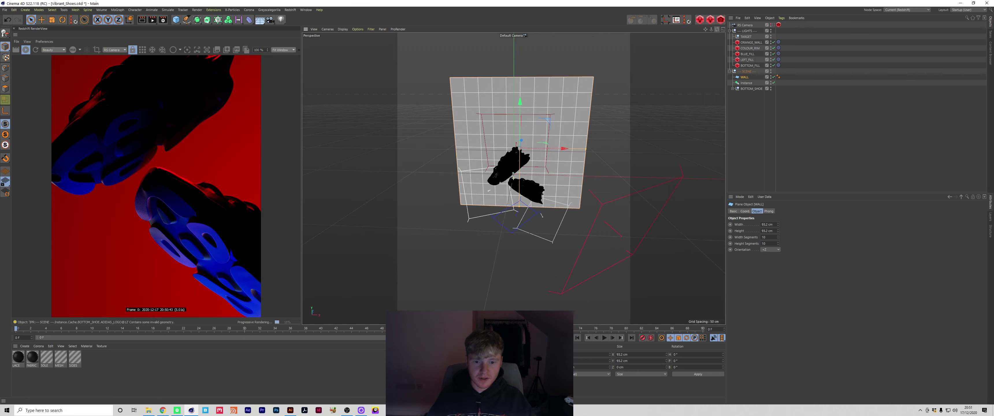
pyautogui.click(773, 26)
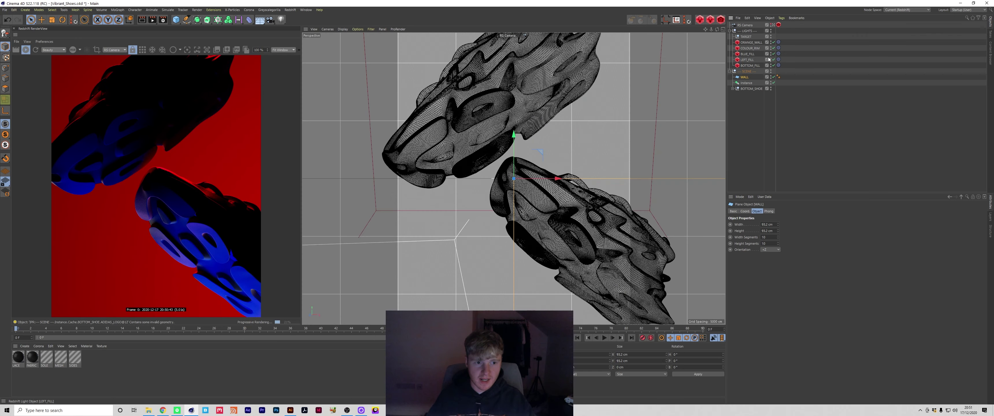
# Step: Collapse the LIGHTS group and switch off all of its existing lights
pyautogui.click(730, 31)
pyautogui.keyDown('alt'); pyautogui.doubleClick(771, 32); pyautogui.keyUp('alt')
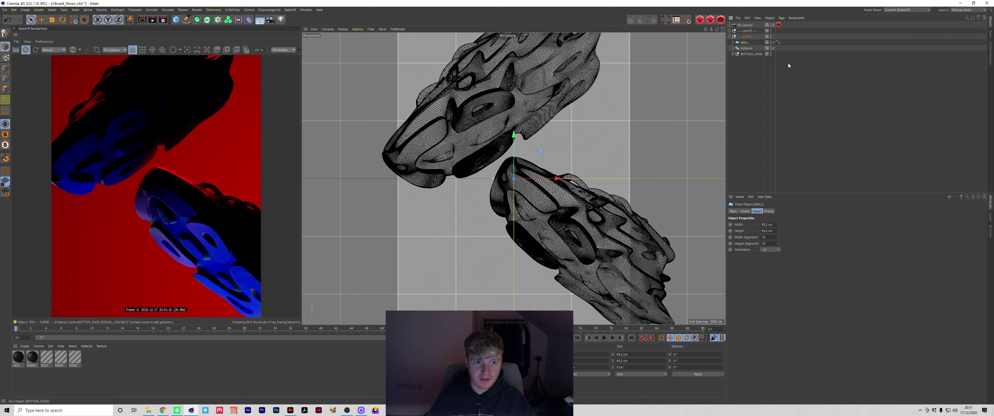
pyautogui.click(797, 99)
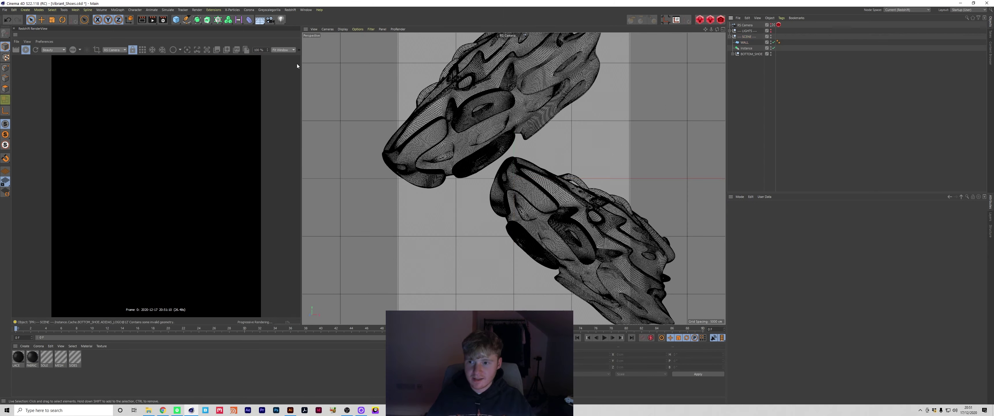
# Step: Add a Redshift area light and view it beside the shoes and wall through the default camera
pyautogui.click(699, 19)
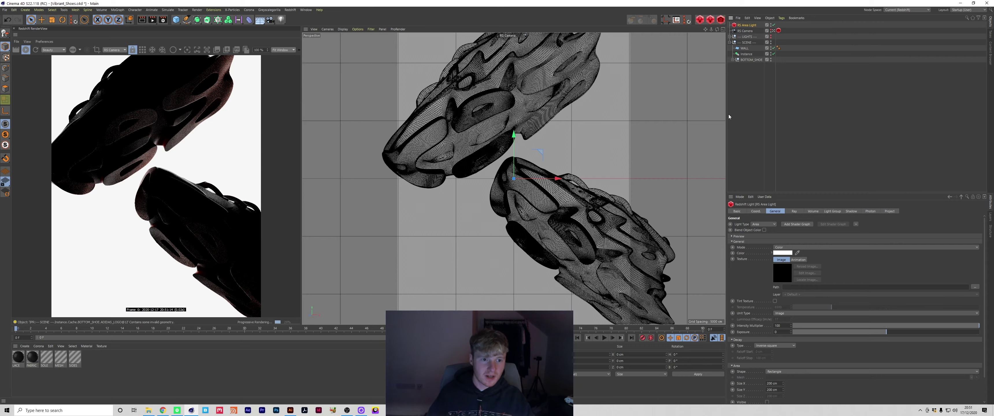
pyautogui.click(773, 31)
pyautogui.scroll(-8, 703, 42)
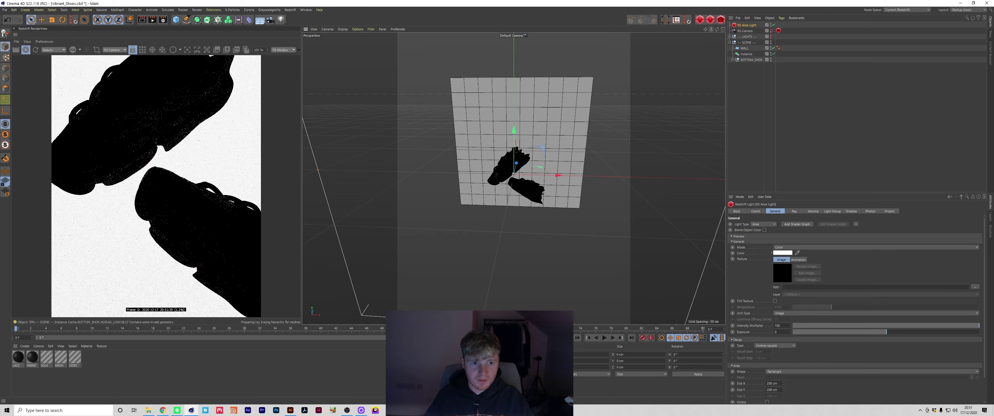
pyautogui.moveTo(711, 30); pyautogui.dragTo(657, 30)
pyautogui.keyDown('alt'); pyautogui.moveTo(533, 125); pyautogui.dragTo(552, 125, button='right'); pyautogui.keyUp('alt')
pyautogui.keyDown('alt'); pyautogui.moveTo(534, 125); pyautogui.dragTo(478, 115); pyautogui.keyUp('alt')
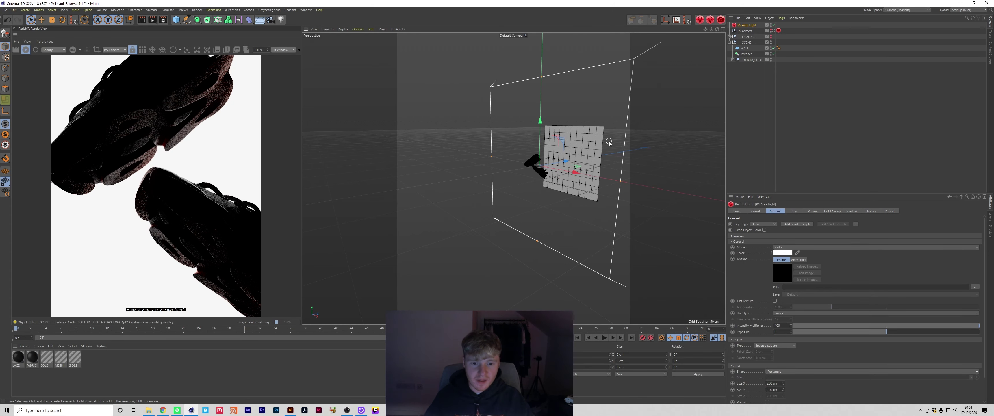
pyautogui.scroll(2, 653, 145)
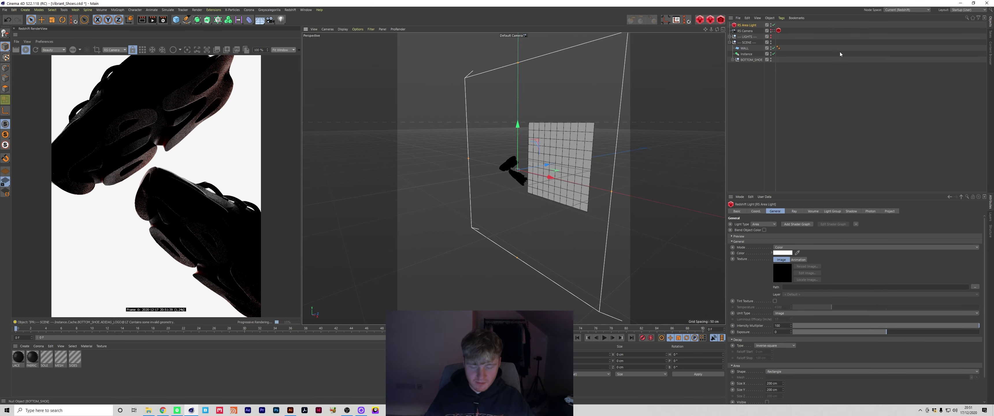
# Step: Scale the new area light down uniformly to about 46 cm in size
pyautogui.press('t')
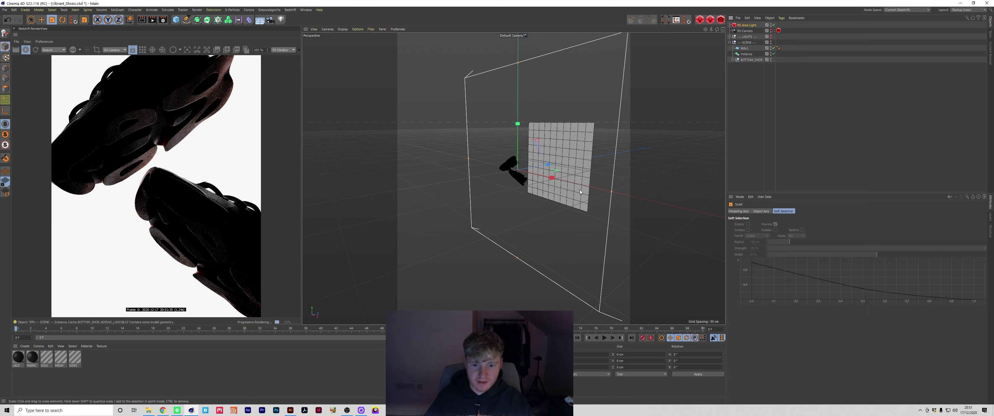
pyautogui.moveTo(611, 191); pyautogui.dragTo(519, 199)
pyautogui.hotkey('ctrl', 'z')
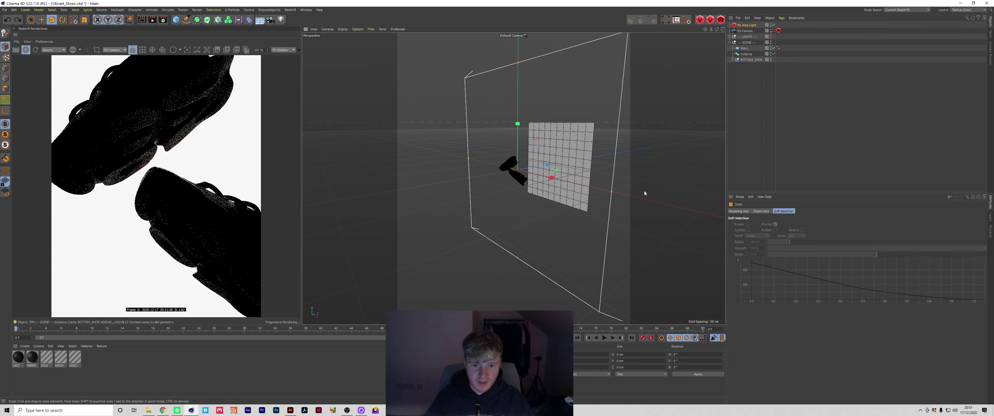
pyautogui.moveTo(645, 192); pyautogui.dragTo(447, 208)
pyautogui.scroll(3, 567, 197)
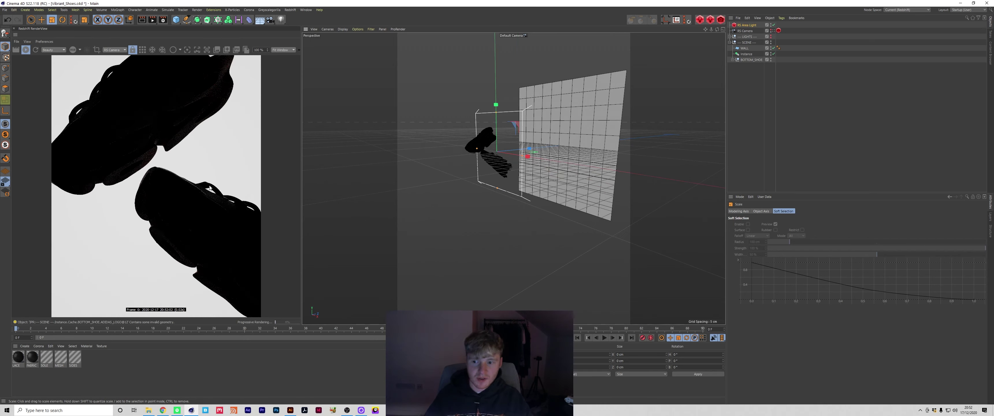
# Step: Set the area light's Project mode to Include and add WALL as its only included object
pyautogui.click(548, 176)
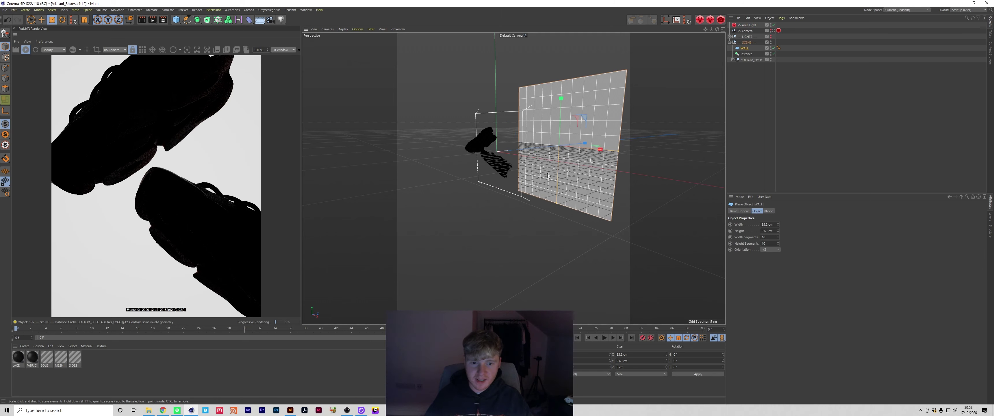
pyautogui.click(747, 25)
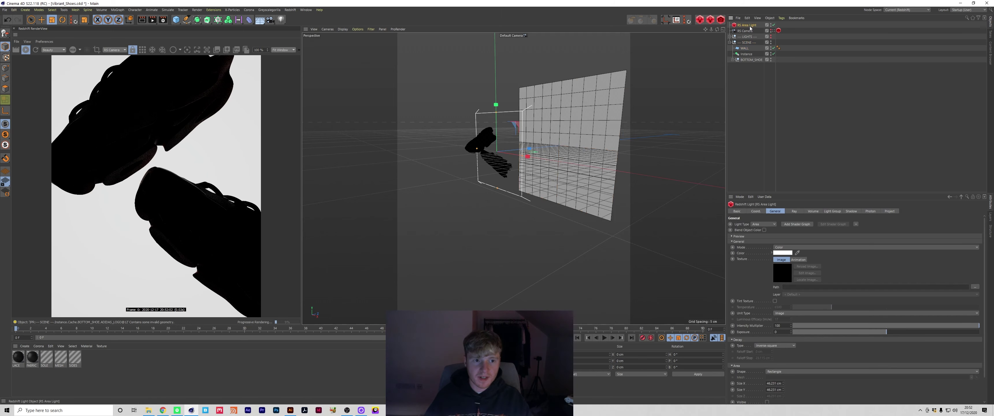
pyautogui.click(889, 211)
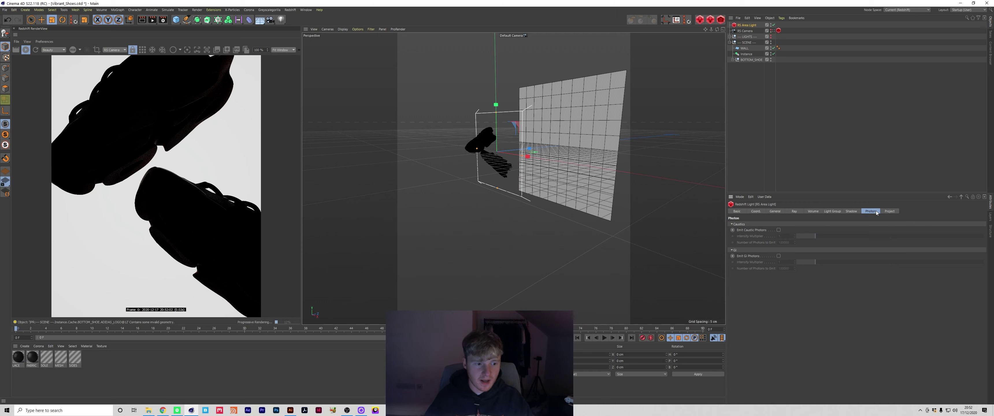
pyautogui.click(758, 226)
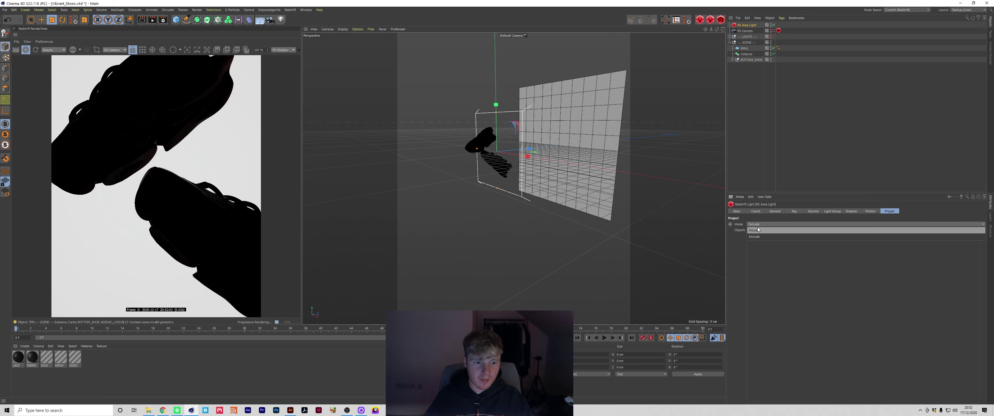
pyautogui.click(756, 230)
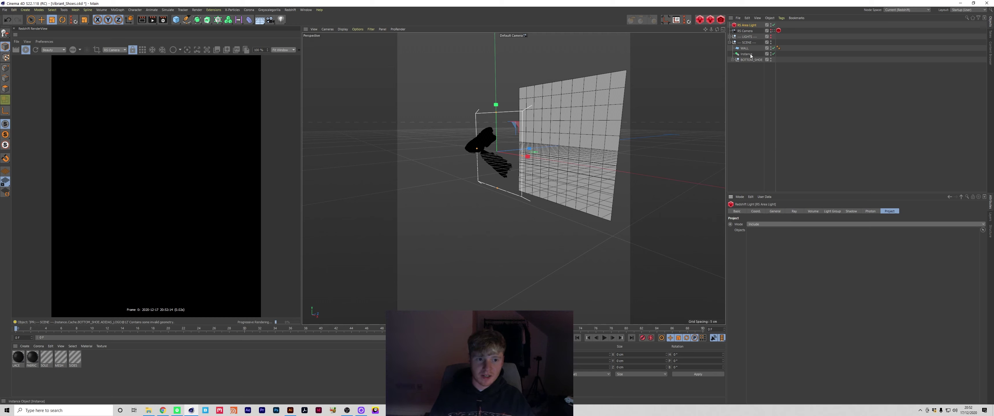
pyautogui.moveTo(744, 48); pyautogui.dragTo(795, 242)
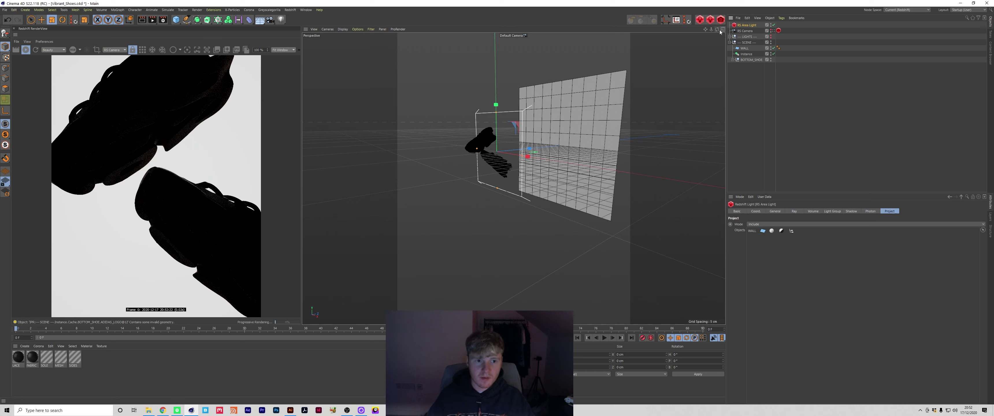
# Step: Move the area light slightly along its Z axis towards the wall
pyautogui.moveTo(717, 30); pyautogui.dragTo(725, 52)
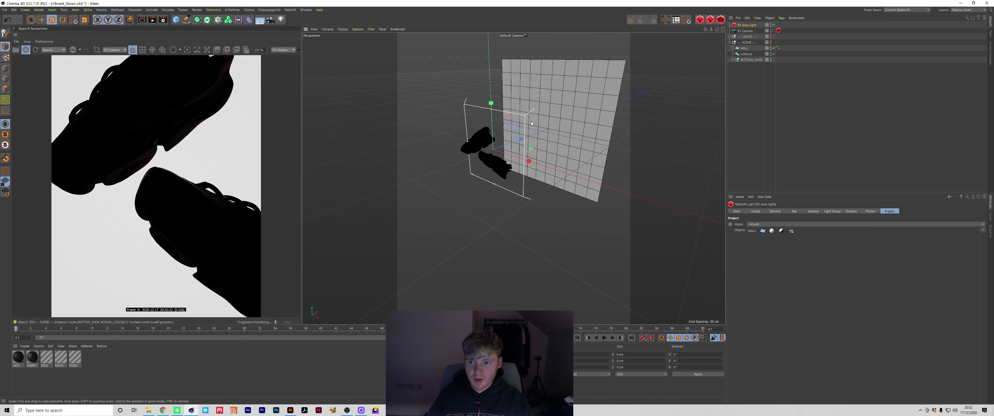
pyautogui.press('e')
pyautogui.moveTo(517, 143); pyautogui.dragTo(524, 140)
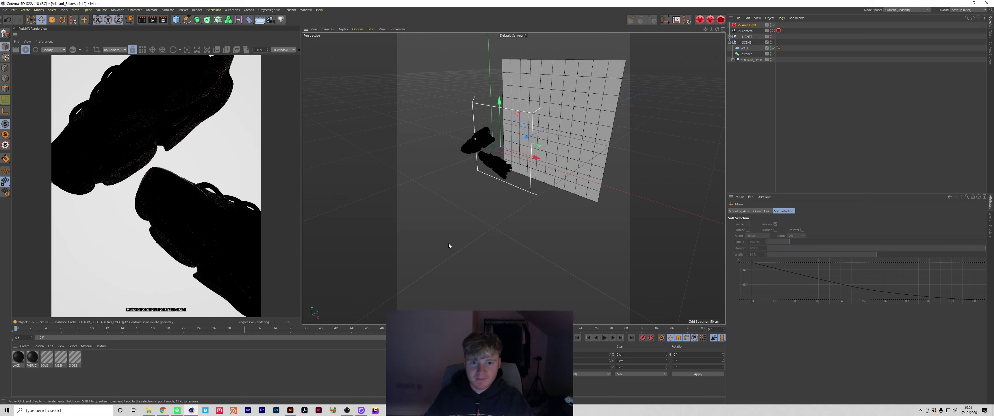
# Step: Switch to Chrome and bring up the red-and-blue shoe render on Behance as a lighting reference
pyautogui.click(162, 410)
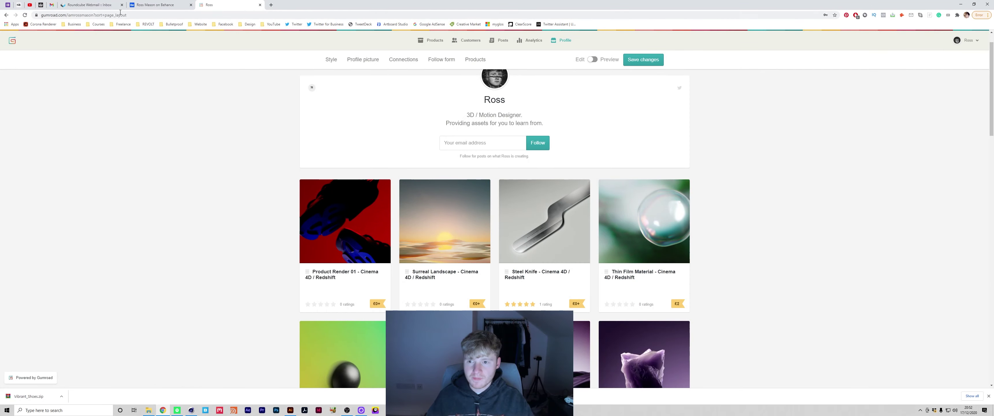
pyautogui.click(427, 244)
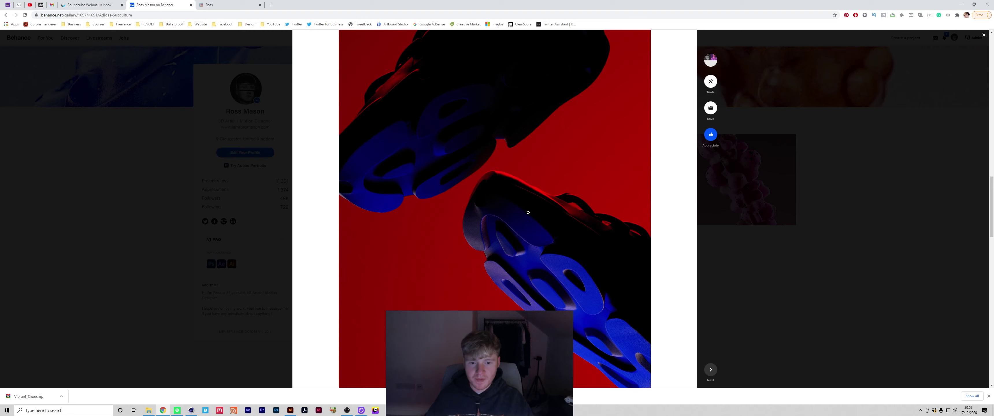
# Step: Return from the enlarged reference render to Cinema 4D and move the area light sideways and down beside the wall's lower corner
pyautogui.click(589, 198)
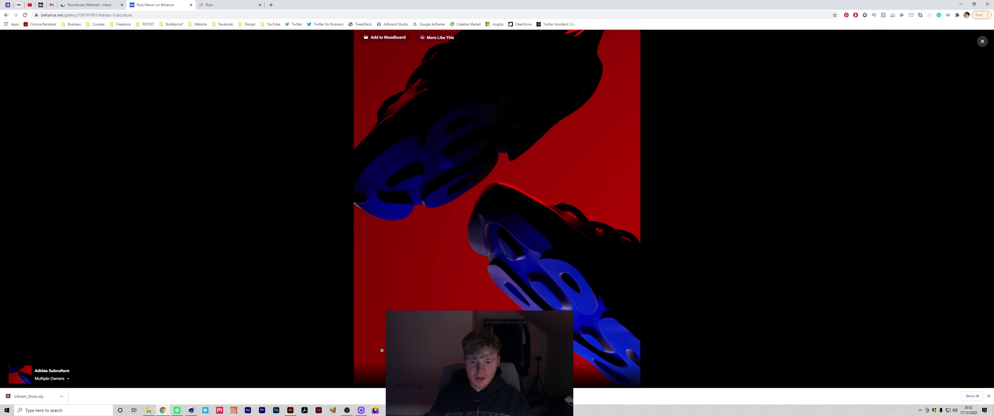
pyautogui.click(191, 410)
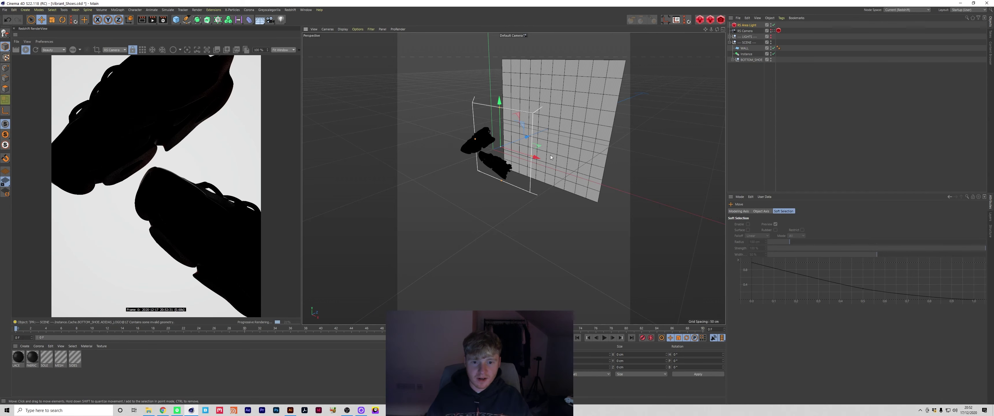
pyautogui.moveTo(538, 156); pyautogui.dragTo(628, 174)
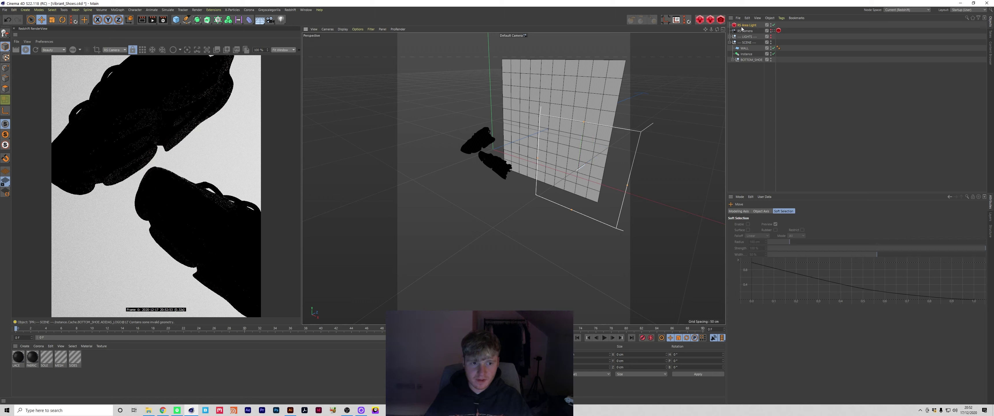
pyautogui.hotkey('ctrl', 'z')
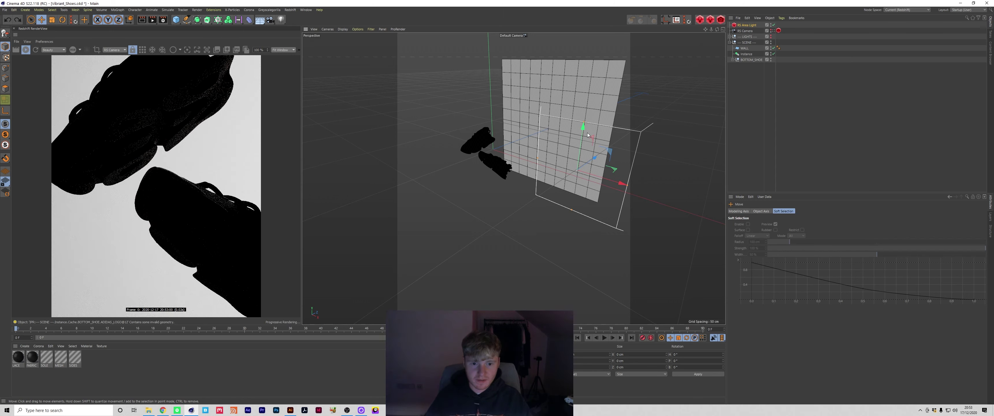
pyautogui.moveTo(587, 133); pyautogui.dragTo(585, 150)
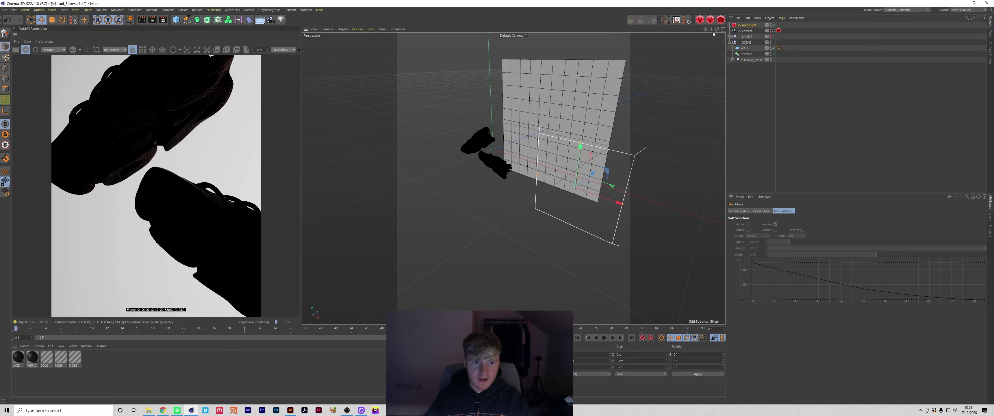
pyautogui.keyDown('alt'); pyautogui.moveTo(513, 178); pyautogui.dragTo(569, 187); pyautogui.keyUp('alt')
# Step: Set the wall area light's colour to a saturated red
pyautogui.click(749, 26)
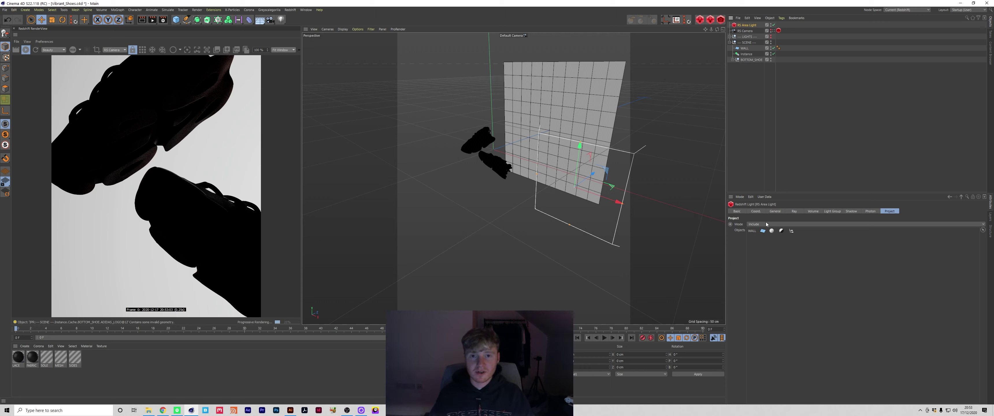
pyautogui.click(774, 211)
pyautogui.click(782, 253)
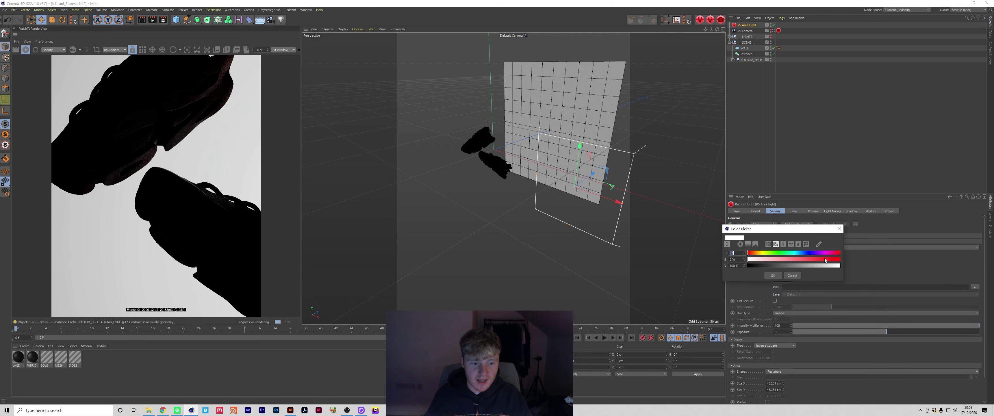
pyautogui.click(792, 275)
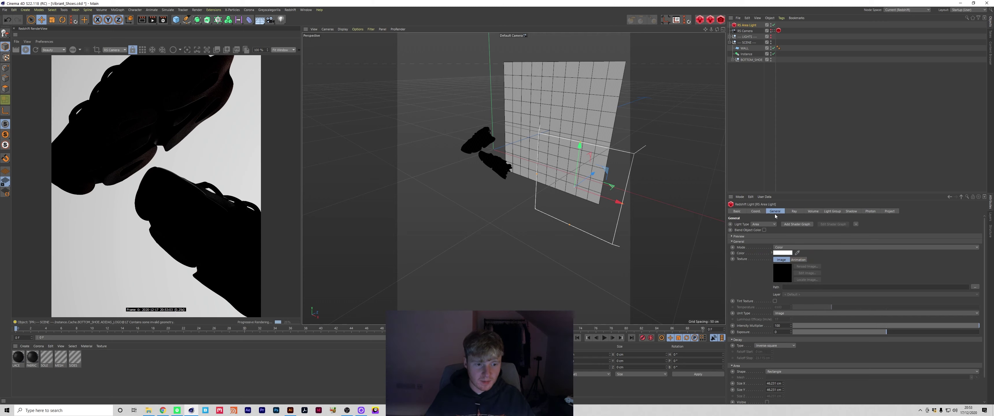
pyautogui.click(787, 253)
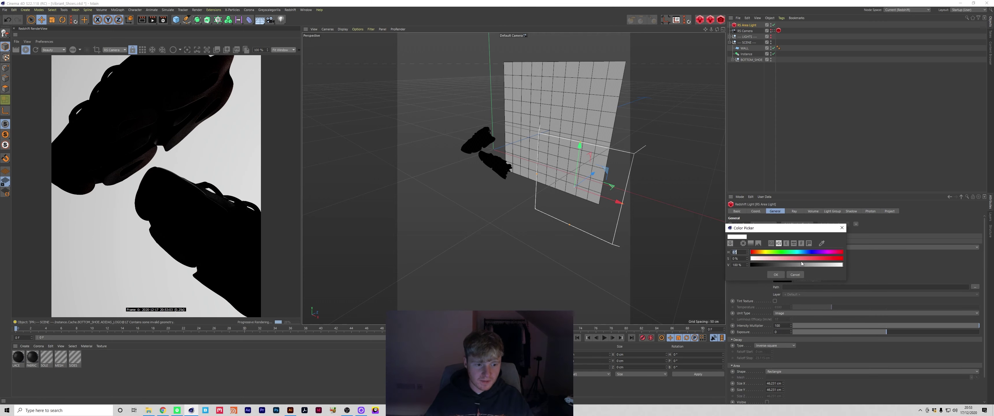
pyautogui.click(820, 259)
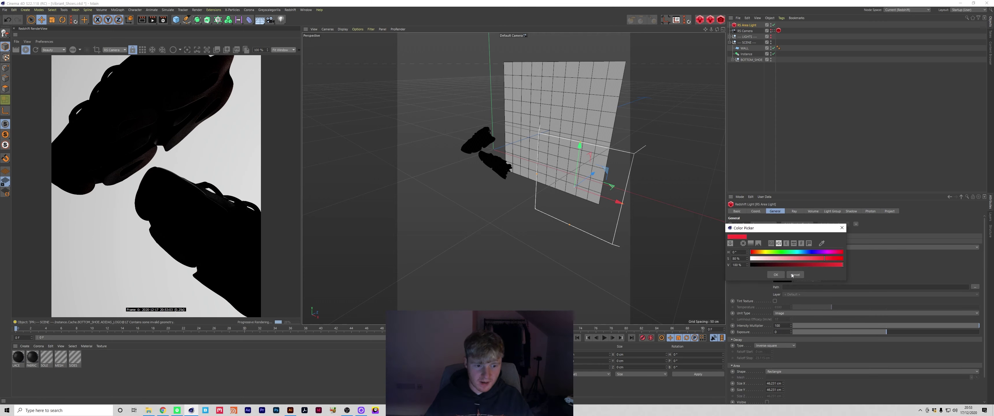
pyautogui.click(776, 275)
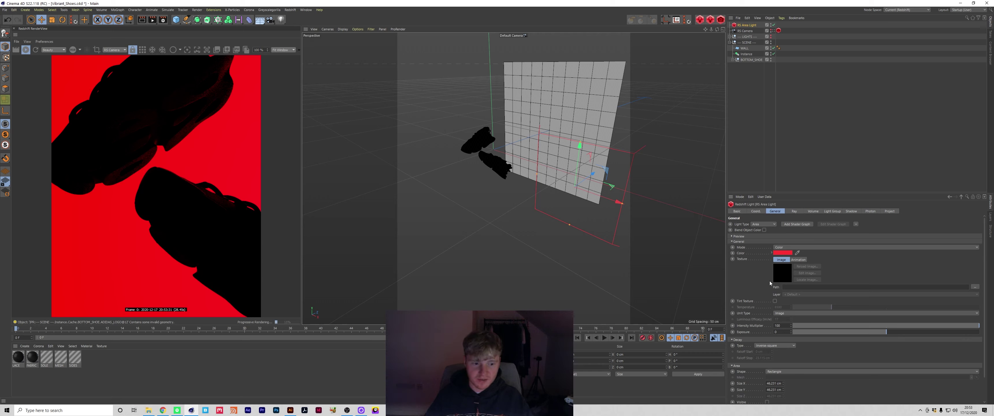
pyautogui.click(782, 253)
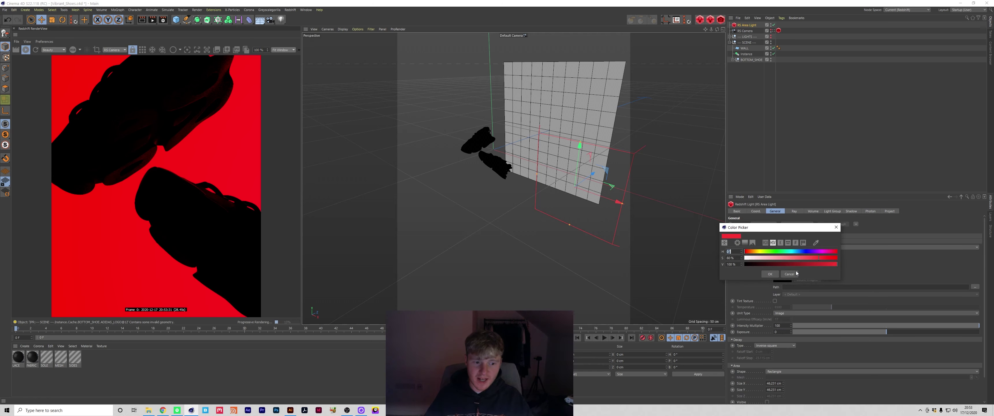
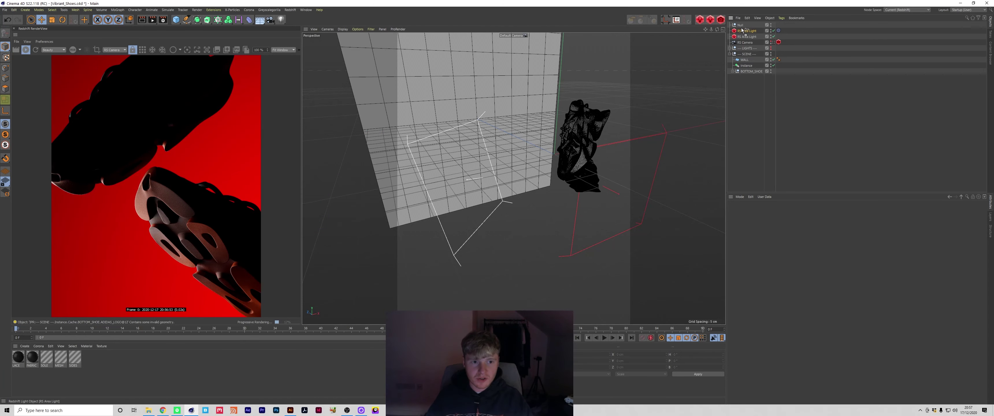
# Step: Place a duplicate of the white area light nearer the shoes and set the copy's colour to a saturated blue
pyautogui.keyDown('ctrl'); pyautogui.moveTo(742, 28); pyautogui.dragTo(742, 28); pyautogui.keyUp('ctrl')
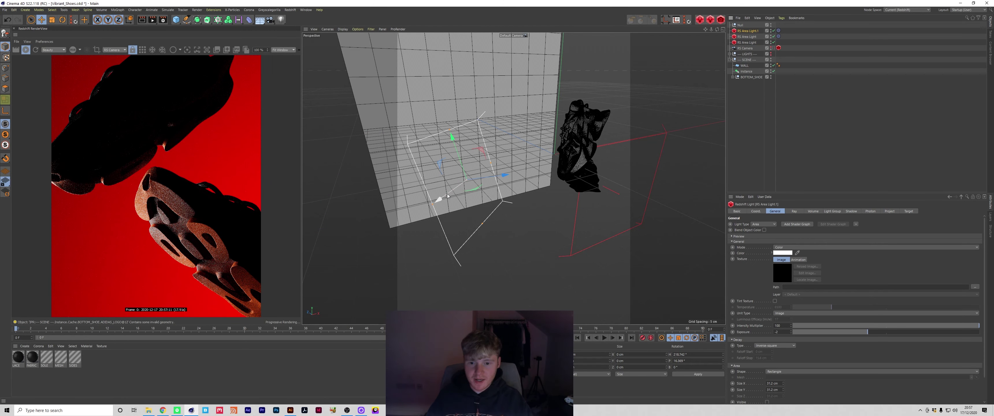
pyautogui.moveTo(447, 193); pyautogui.dragTo(476, 177)
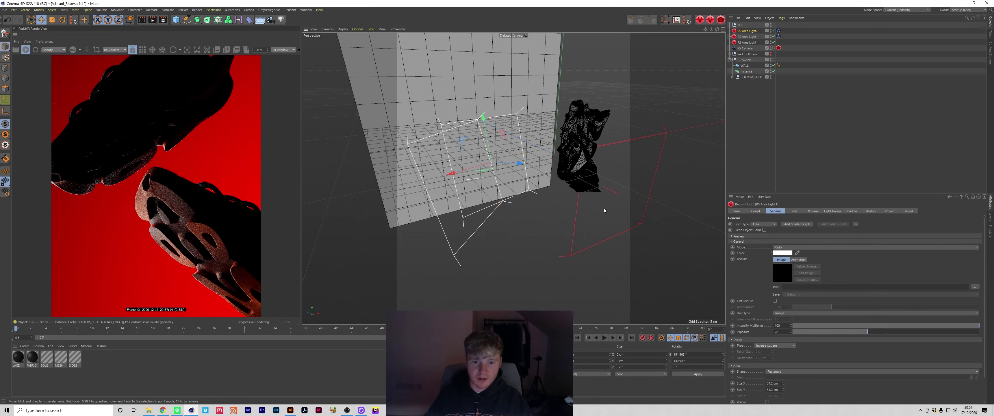
pyautogui.click(781, 253)
pyautogui.click(820, 257)
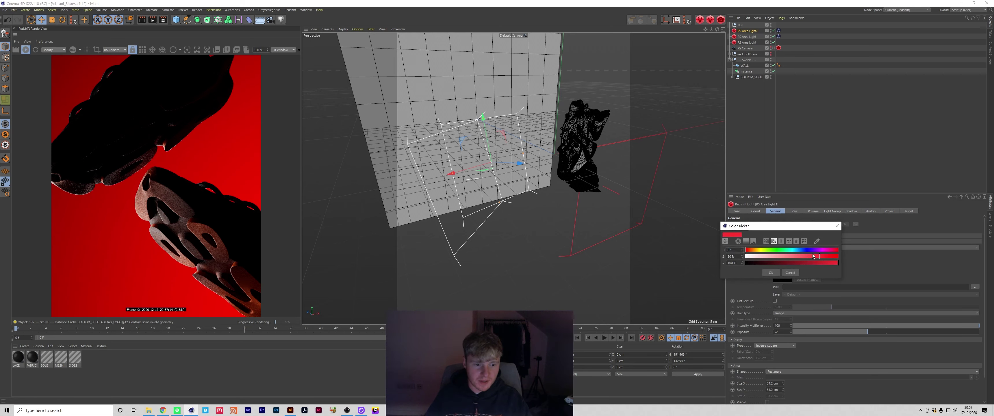
pyautogui.moveTo(803, 250); pyautogui.dragTo(804, 251)
pyautogui.click(769, 272)
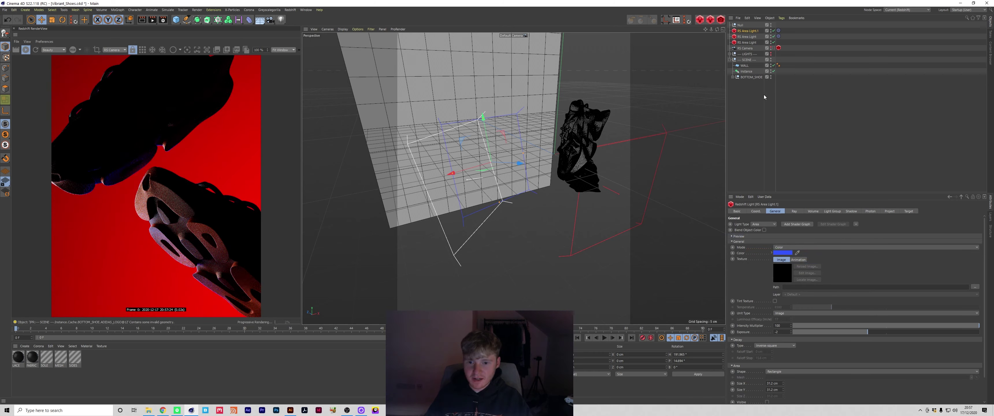
# Step: Turn off the white area light and move the blue area light underneath the shoes so it lights the soles from below
pyautogui.click(774, 37)
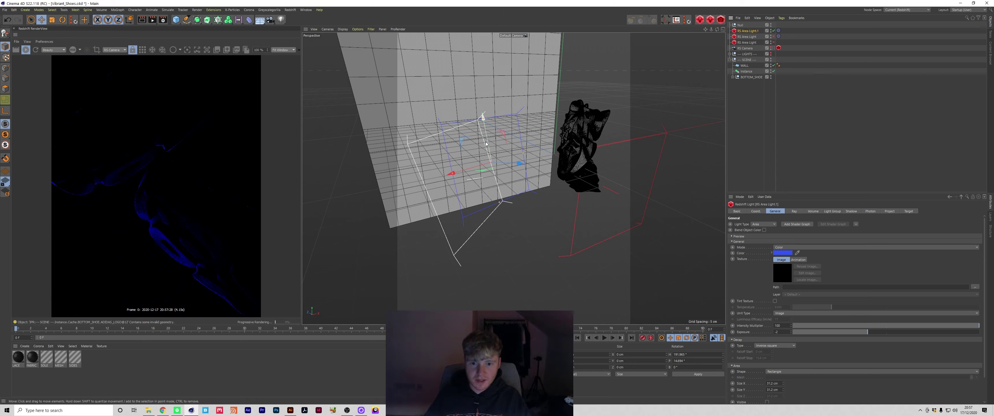
pyautogui.moveTo(486, 144); pyautogui.dragTo(544, 222)
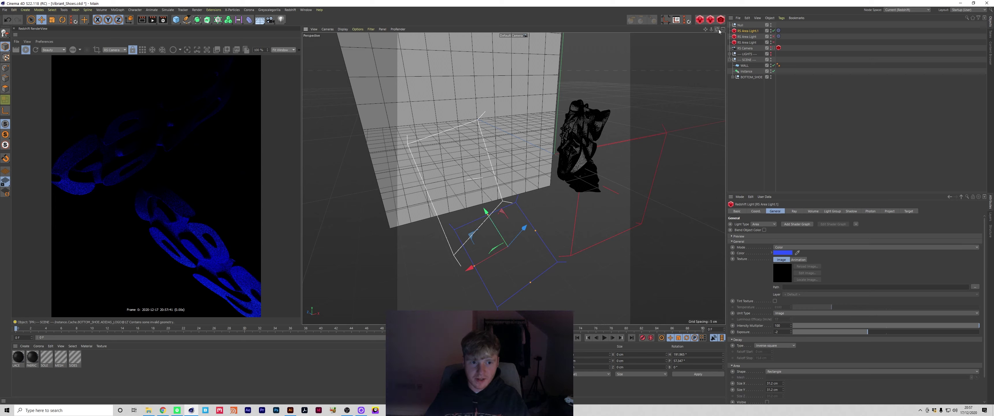
pyautogui.moveTo(718, 29); pyautogui.dragTo(732, 12)
pyautogui.moveTo(531, 215); pyautogui.dragTo(588, 167)
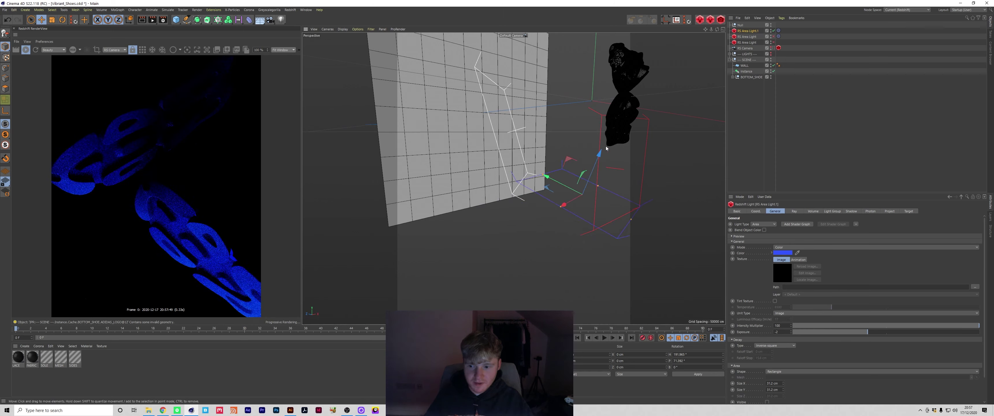
pyautogui.moveTo(717, 30); pyautogui.dragTo(701, 60)
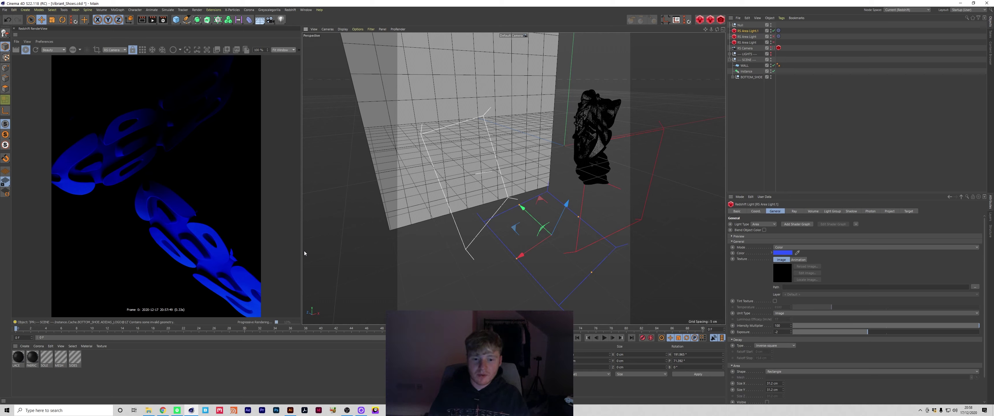
pyautogui.moveTo(551, 231); pyautogui.dragTo(582, 189)
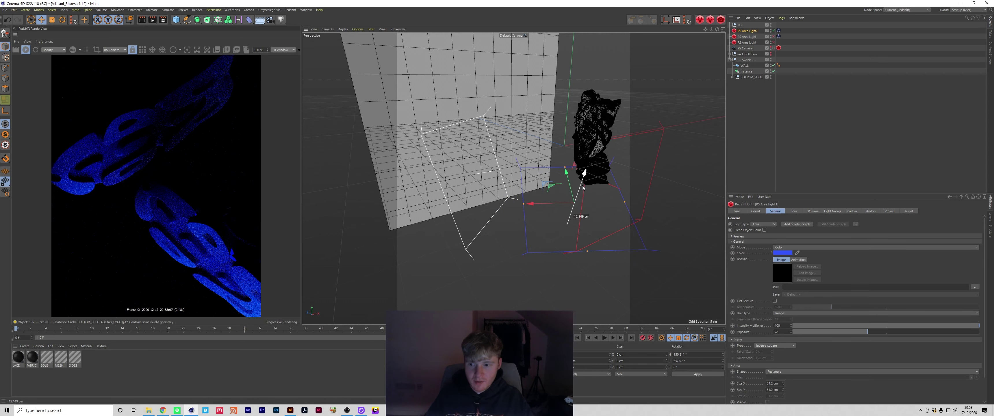
# Step: Scale the blue area light down uniformly to roughly half its size and switch it on alongside the other lights
pyautogui.press('t')
pyautogui.moveTo(659, 209); pyautogui.dragTo(532, 221)
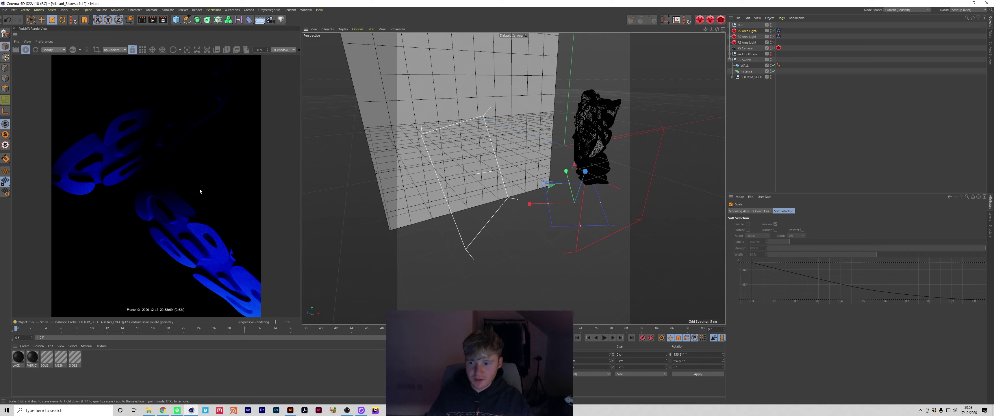
pyautogui.moveTo(718, 29)
pyautogui.mouseDown()
pyautogui.moveTo(716, 50)
pyautogui.moveTo(717, 31)
pyautogui.mouseUp()
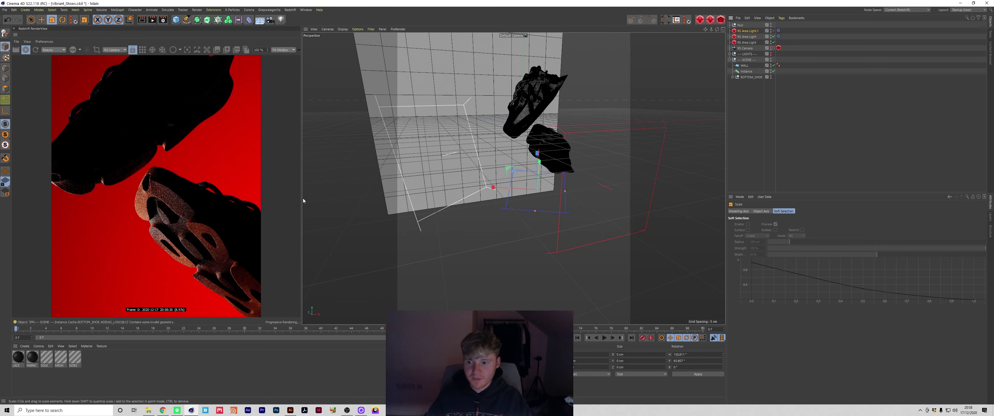
pyautogui.click(774, 31)
pyautogui.click(767, 111)
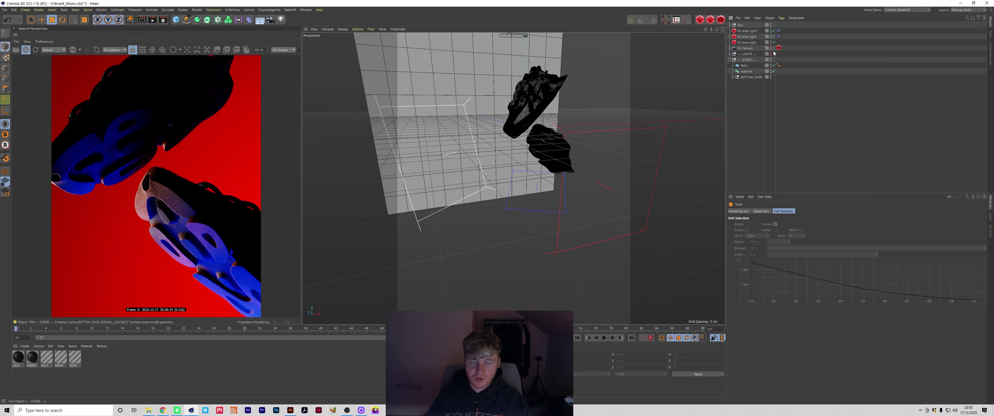
# Step: Set the white area light's exposure to -4
pyautogui.click(747, 37)
pyautogui.rightClick(766, 302)
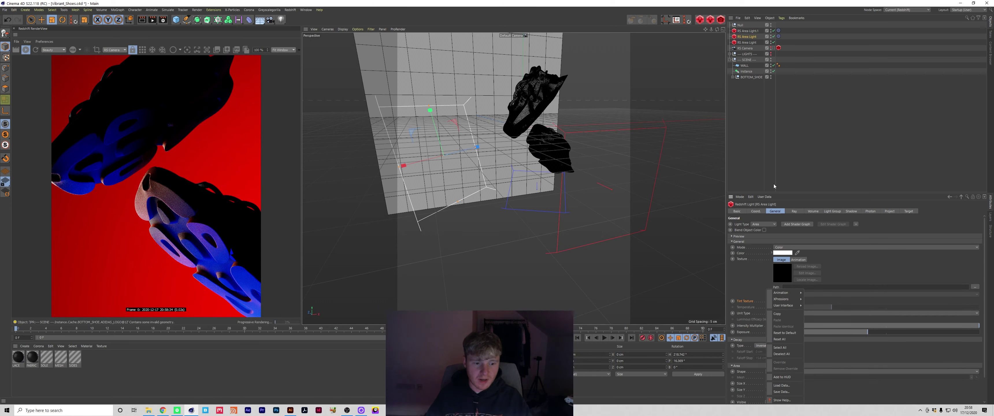
pyautogui.click(750, 39)
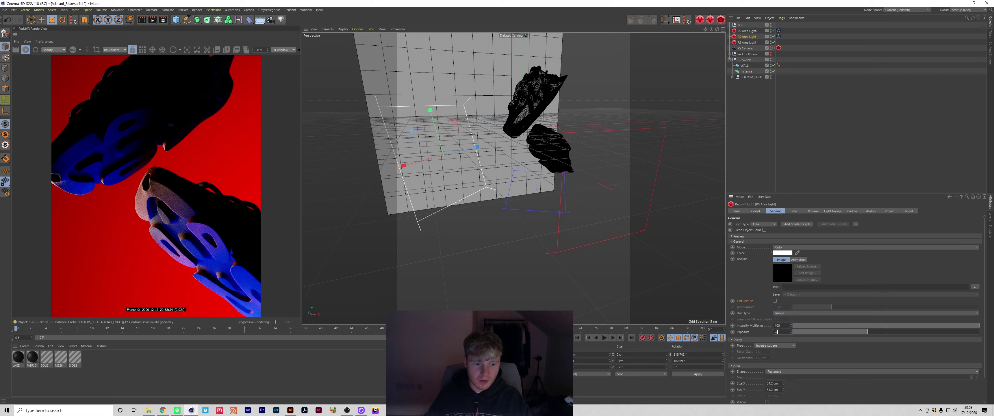
pyautogui.press('BackSpace')
pyautogui.write('4')
pyautogui.press('Return')
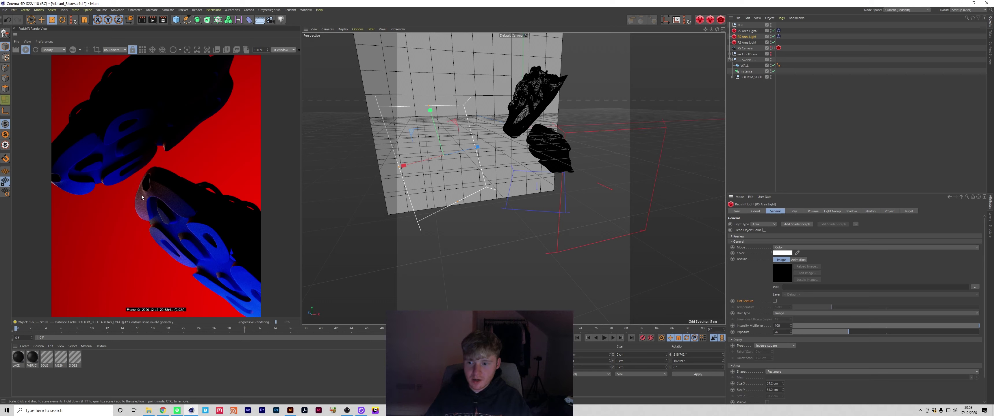
# Step: Turn off the white area light and shift the blue area light slightly lower beneath the shoes
pyautogui.click(774, 37)
pyautogui.click(752, 31)
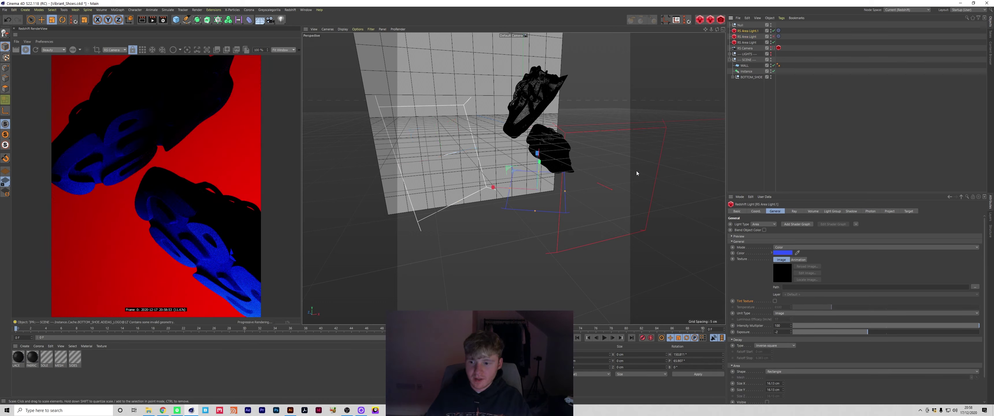
pyautogui.press('e')
pyautogui.keyDown('alt'); pyautogui.moveTo(513, 178); pyautogui.dragTo(541, 183); pyautogui.keyUp('alt')
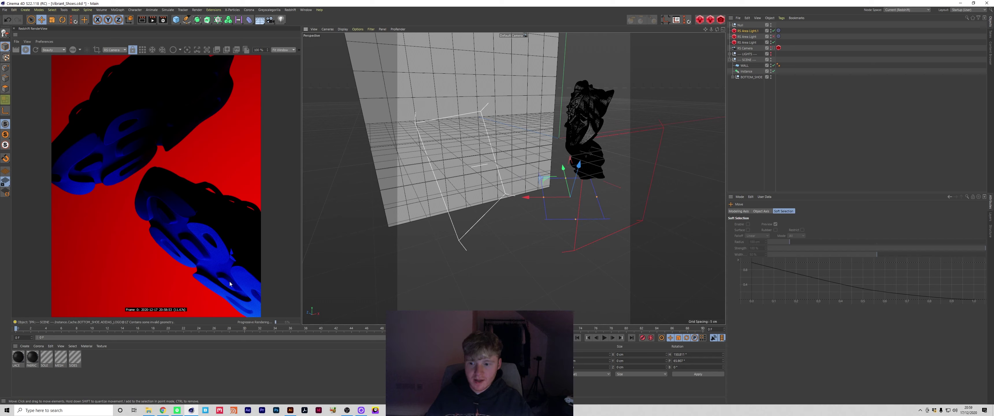
pyautogui.moveTo(568, 189)
pyautogui.mouseDown()
pyautogui.moveTo(566, 176)
pyautogui.moveTo(566, 197)
pyautogui.mouseUp()
pyautogui.moveTo(570, 208); pyautogui.dragTo(569, 203)
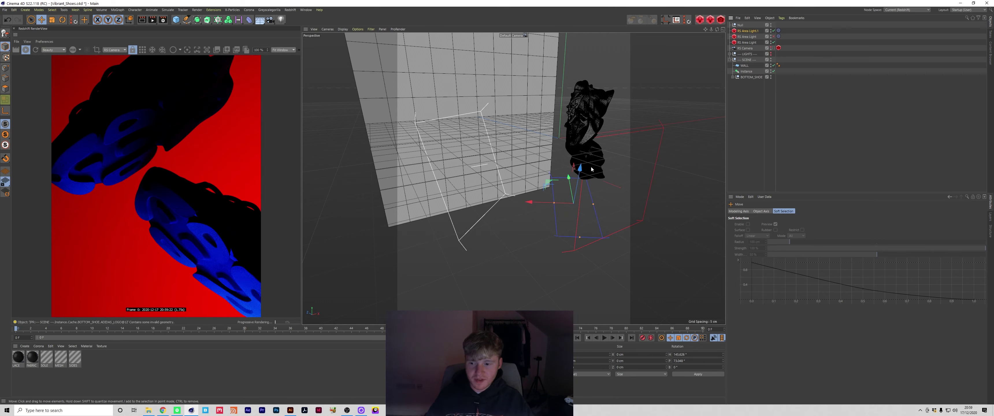
# Step: Set the blue area light's target object to BOTTOM_SHOE and rotate the light around its aiming axis
pyautogui.click(778, 31)
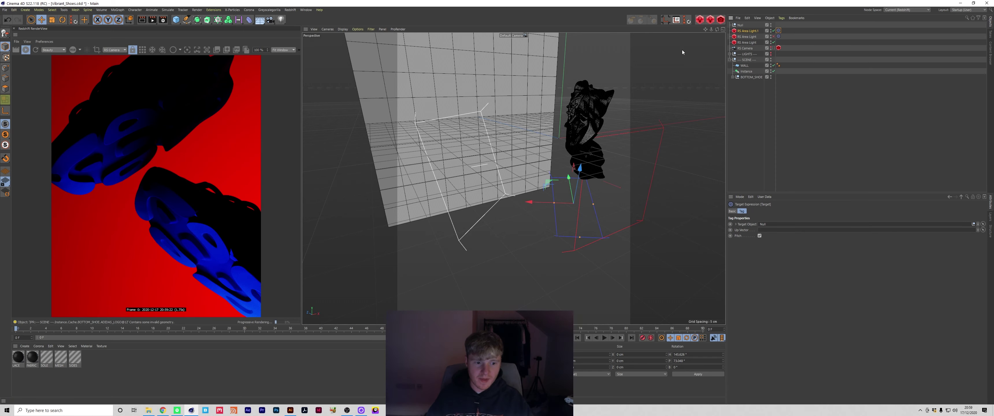
pyautogui.moveTo(751, 77); pyautogui.dragTo(768, 224)
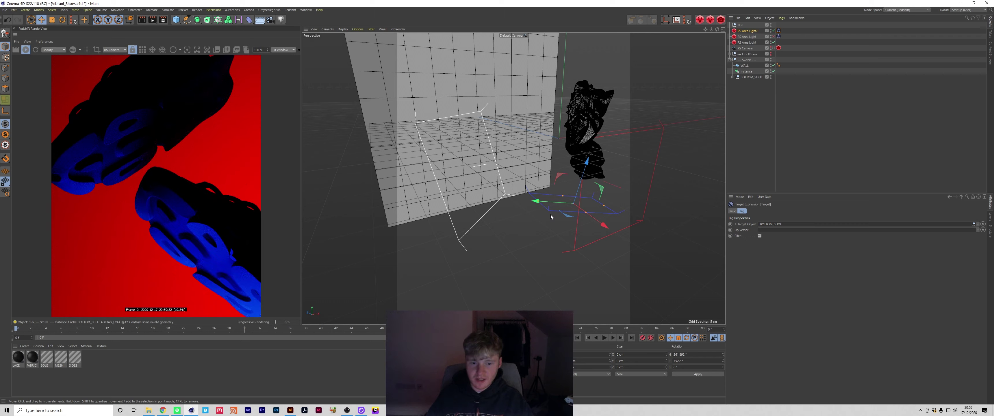
pyautogui.press('r')
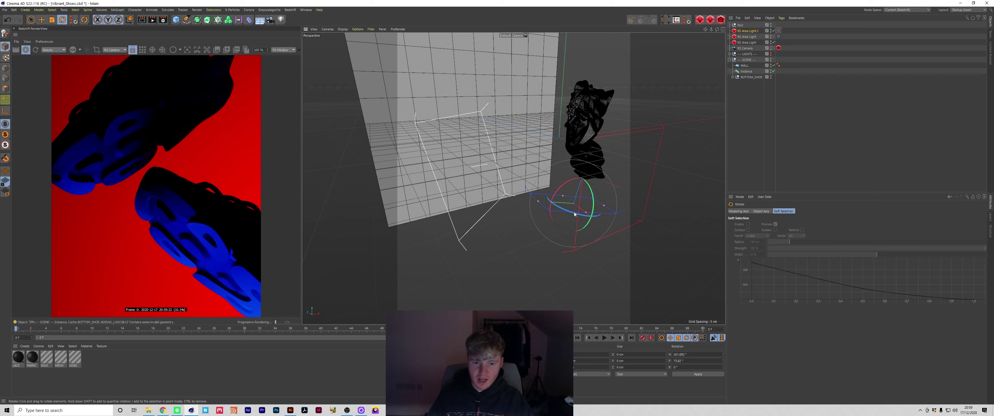
pyautogui.moveTo(561, 204); pyautogui.dragTo(533, 188)
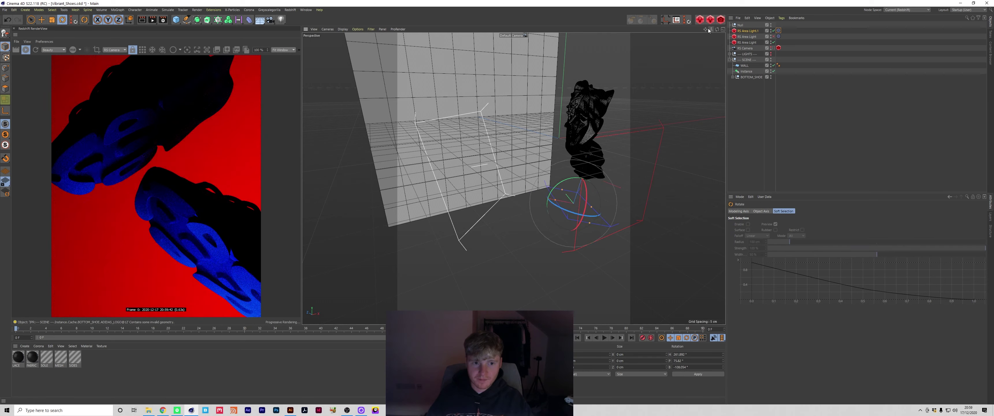
# Step: Move the blue area light sideways beneath the shoes toward the wall and rotate it around its aiming axis
pyautogui.moveTo(705, 30); pyautogui.dragTo(691, 9)
pyautogui.keyDown('alt'); pyautogui.moveTo(519, 181); pyautogui.dragTo(517, 208); pyautogui.keyUp('alt')
pyautogui.press('e')
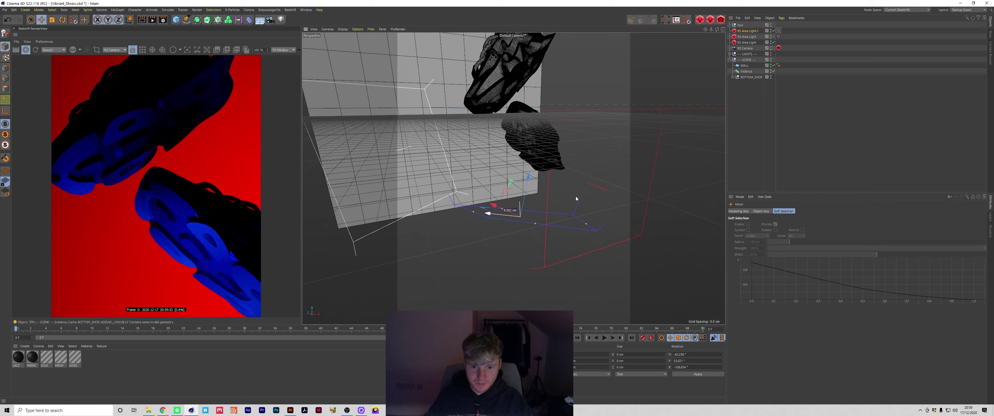
pyautogui.moveTo(509, 216); pyautogui.dragTo(476, 221)
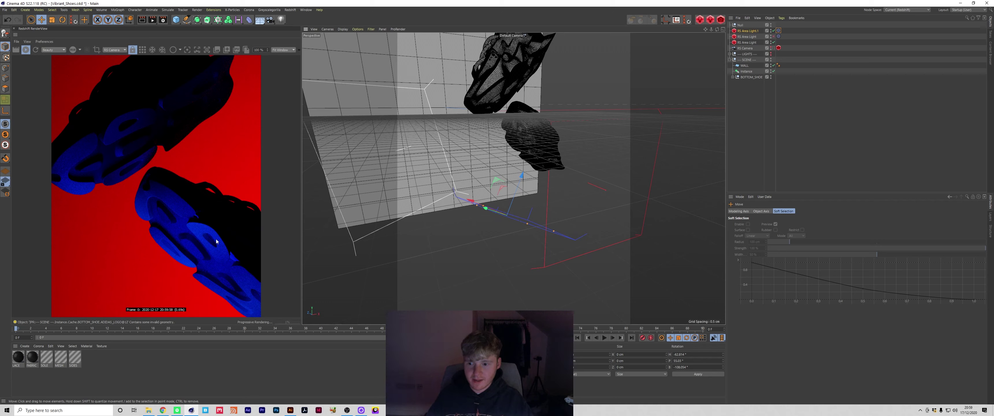
pyautogui.press('r')
pyautogui.moveTo(515, 218); pyautogui.dragTo(478, 207)
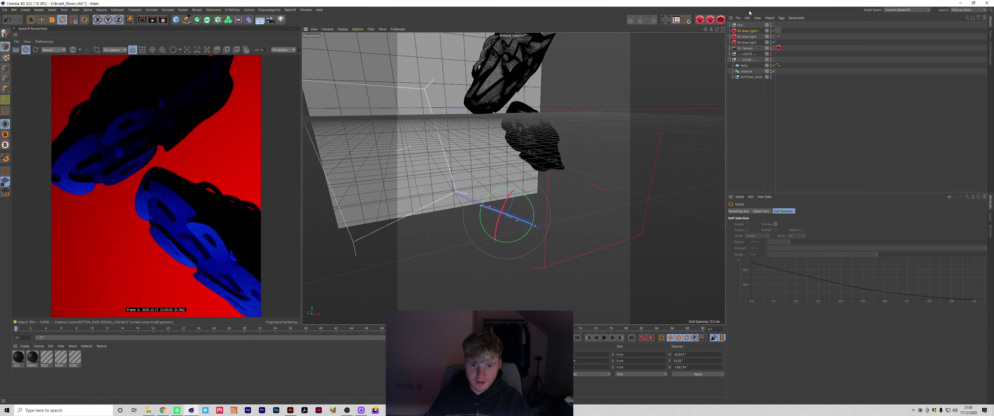
# Step: Nudge the blue area light slightly further beneath the shoe soles, fine-tune its rotation and deselect it
pyautogui.keyDown('alt'); pyautogui.moveTo(514, 178); pyautogui.dragTo(537, 158); pyautogui.keyUp('alt')
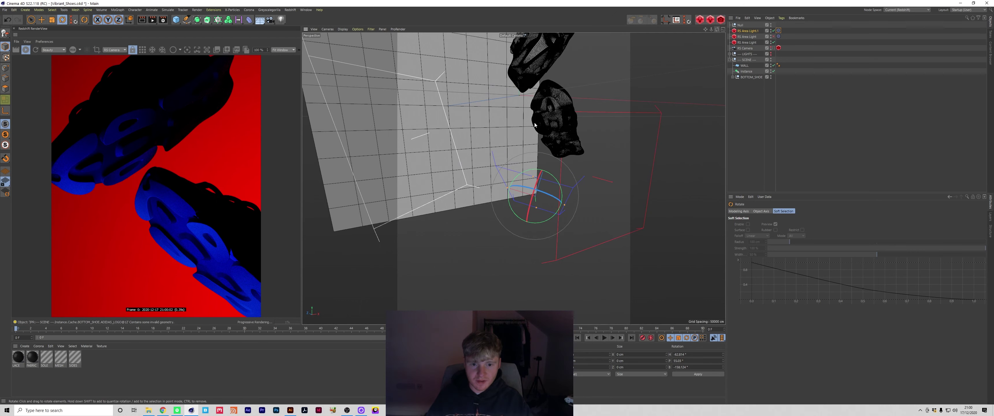
pyautogui.press('e')
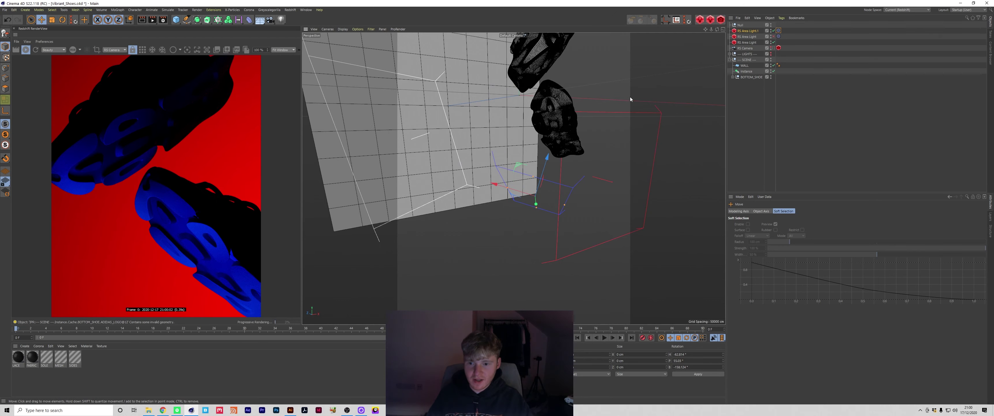
pyautogui.keyDown('alt'); pyautogui.moveTo(631, 100); pyautogui.dragTo(613, 116); pyautogui.keyUp('alt')
pyautogui.moveTo(503, 233); pyautogui.dragTo(497, 236)
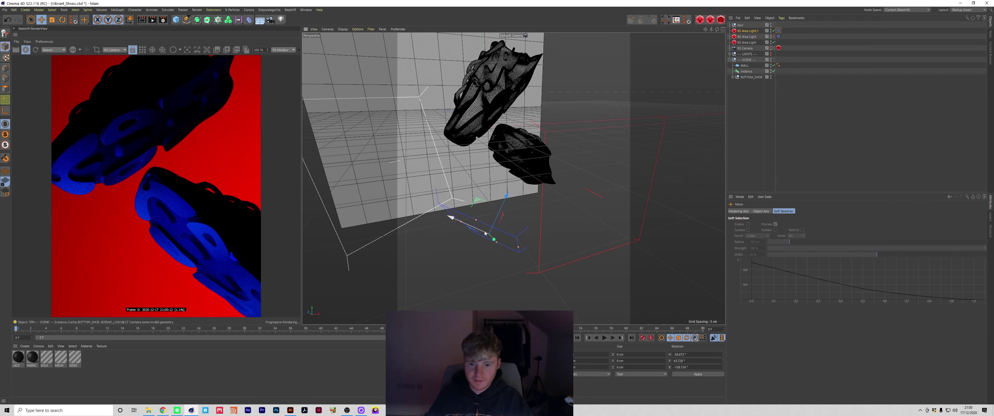
pyautogui.press('r')
pyautogui.moveTo(498, 237); pyautogui.dragTo(488, 233)
pyautogui.click(892, 66)
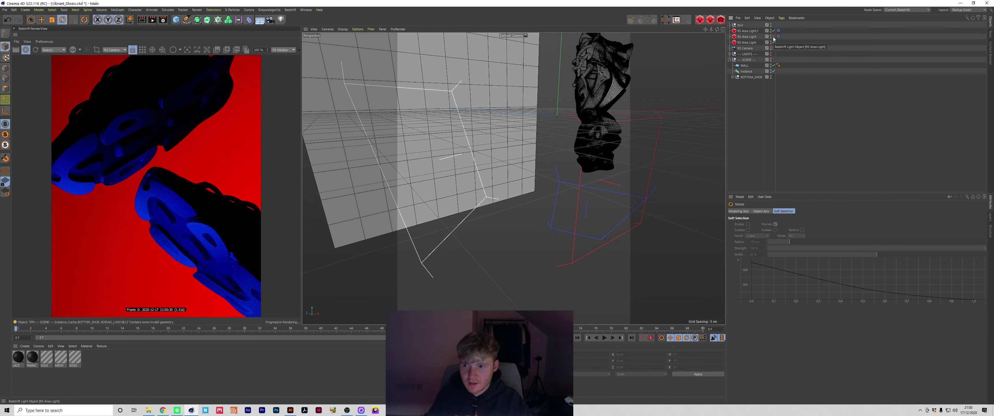
# Step: Switch the white area light on and the blue one off, and lower the white light to catch the soles
pyautogui.click(774, 37)
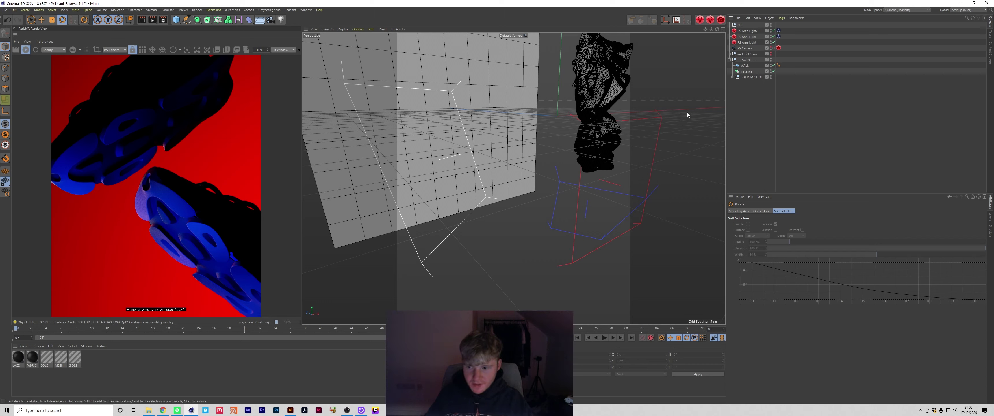
pyautogui.click(773, 30)
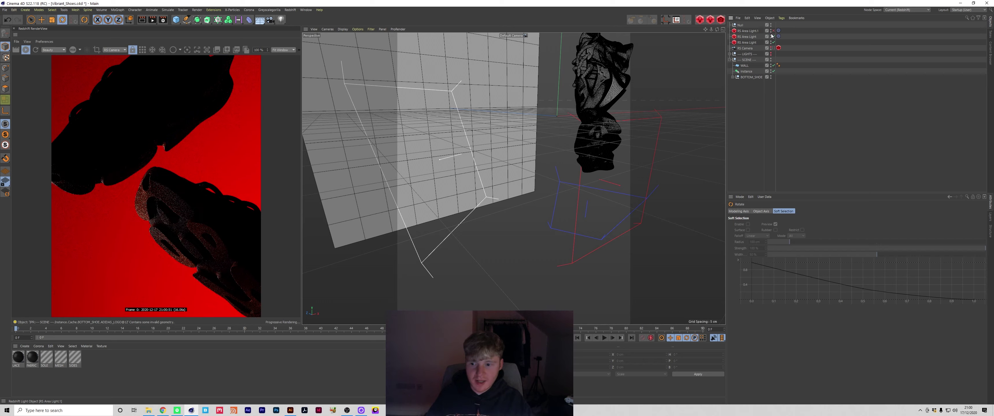
pyautogui.press('e')
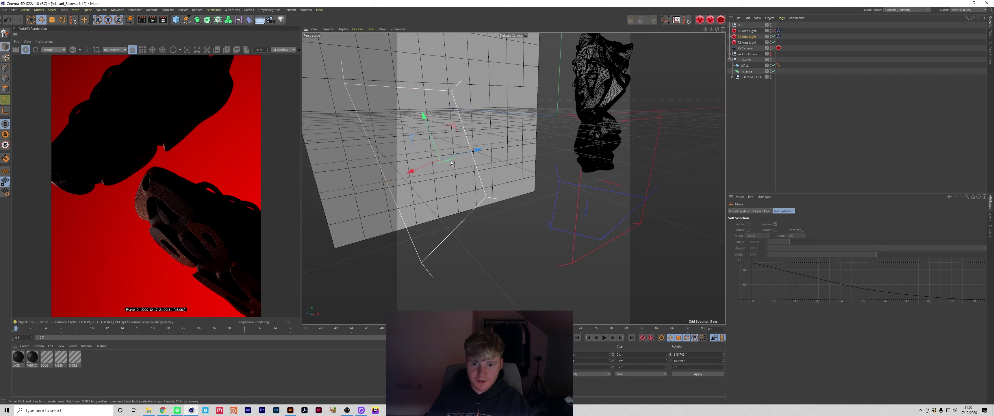
pyautogui.moveTo(450, 159); pyautogui.dragTo(430, 173)
pyautogui.moveTo(429, 140); pyautogui.dragTo(451, 167)
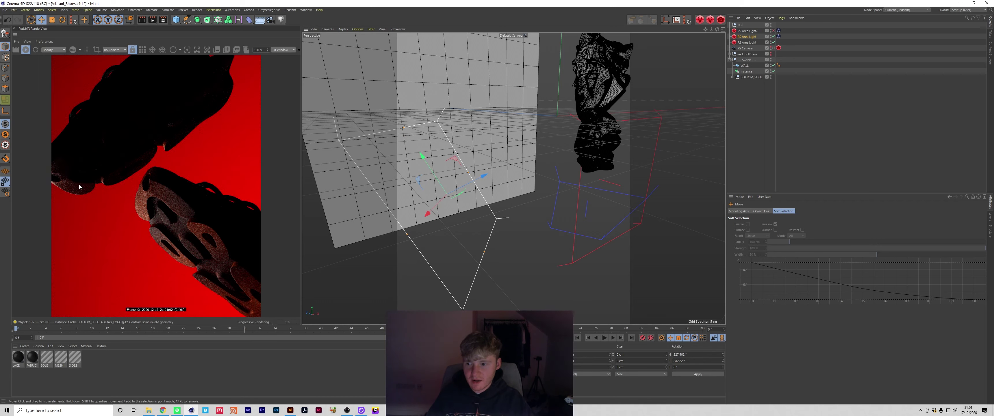
# Step: Set the white area light's exposure to -3
pyautogui.click(747, 37)
pyautogui.press('BackSpace')
pyautogui.write('3')
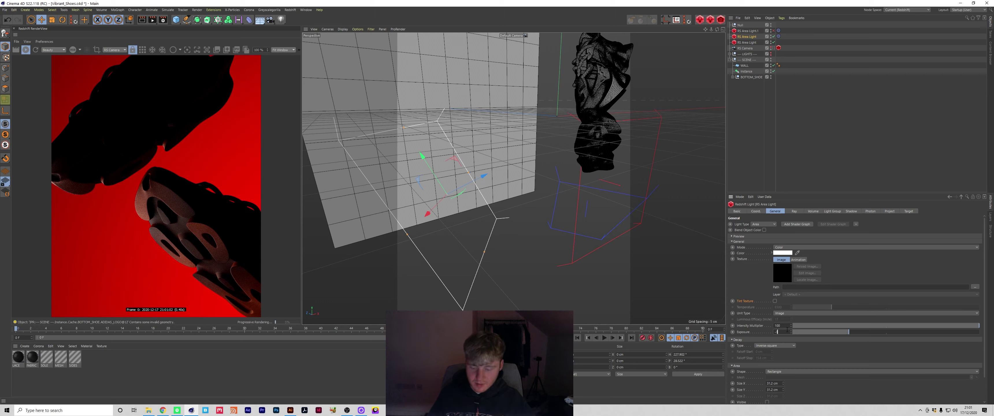
pyautogui.press('Return')
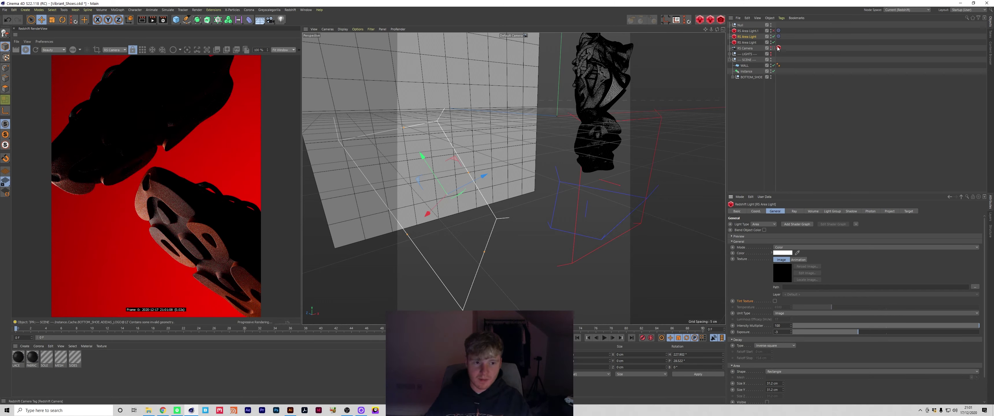
# Step: Switch the blue area light back on and set the white area light's exposure to -4
pyautogui.click(773, 31)
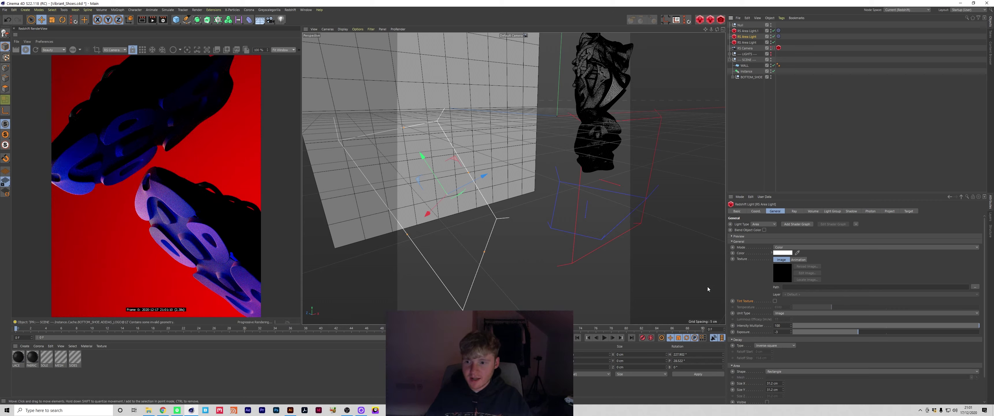
pyautogui.click(787, 332)
pyautogui.press('BackSpace')
pyautogui.write('4')
pyautogui.press('Return')
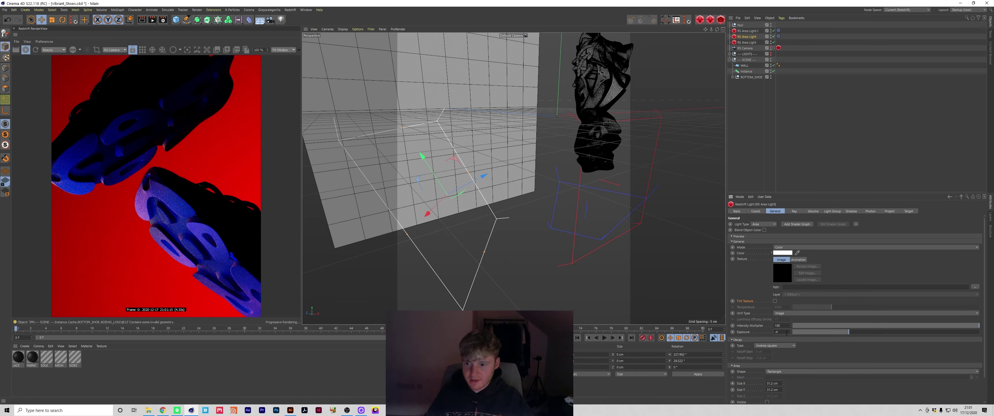
# Step: Scale the white area light down uniformly to about 18 cm and move it closer to the shoes
pyautogui.press('t')
pyautogui.moveTo(552, 249); pyautogui.dragTo(420, 238)
pyautogui.press('e')
pyautogui.moveTo(459, 190); pyautogui.dragTo(503, 175)
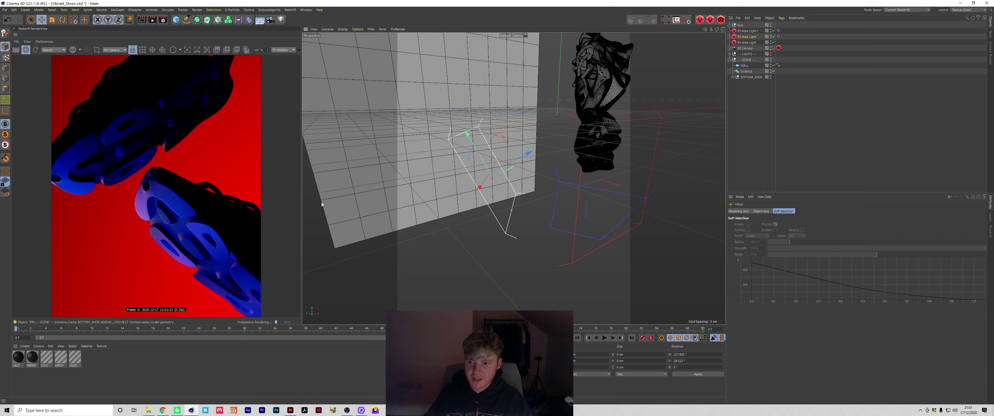
pyautogui.click(787, 115)
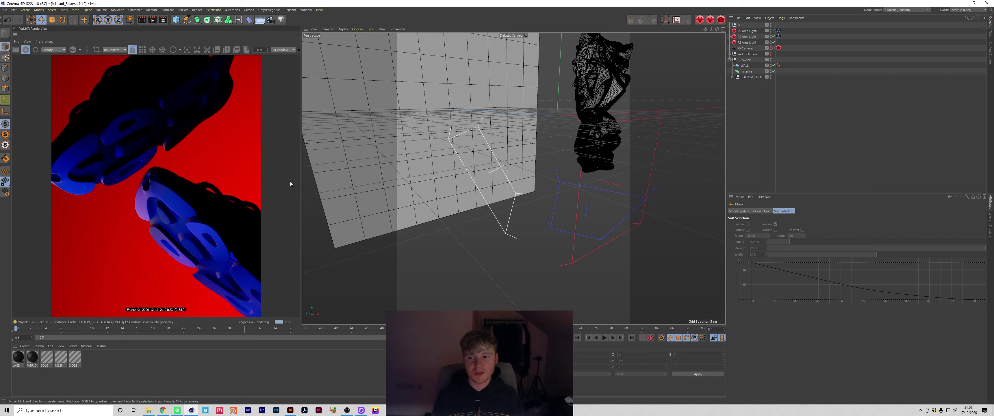
# Step: Duplicate the white area light together with its target tag and show the copy's target settings
pyautogui.click(432, 130)
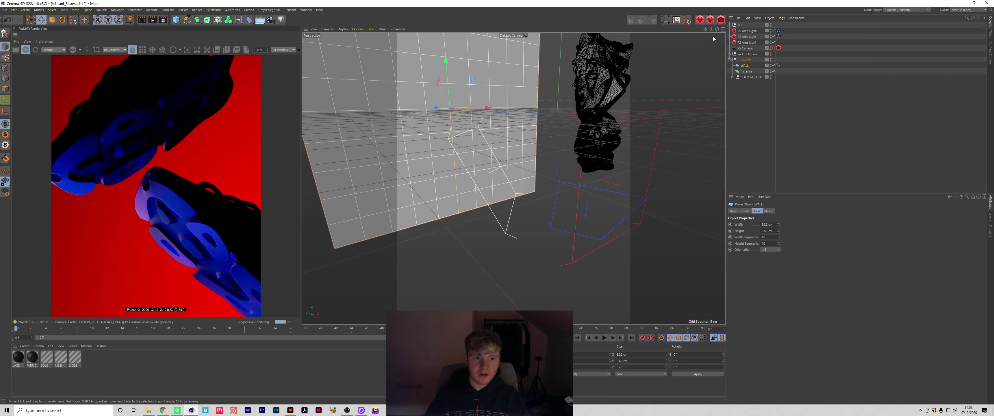
pyautogui.moveTo(711, 30); pyautogui.dragTo(714, 52)
pyautogui.click(748, 32)
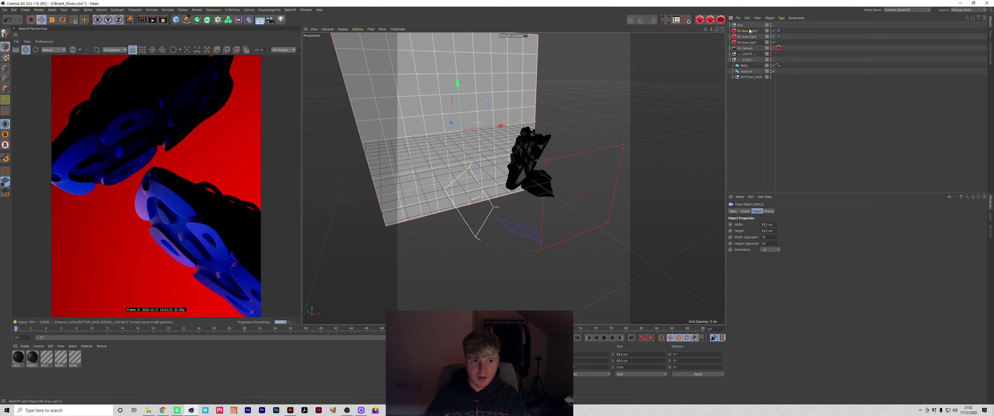
pyautogui.click(746, 37)
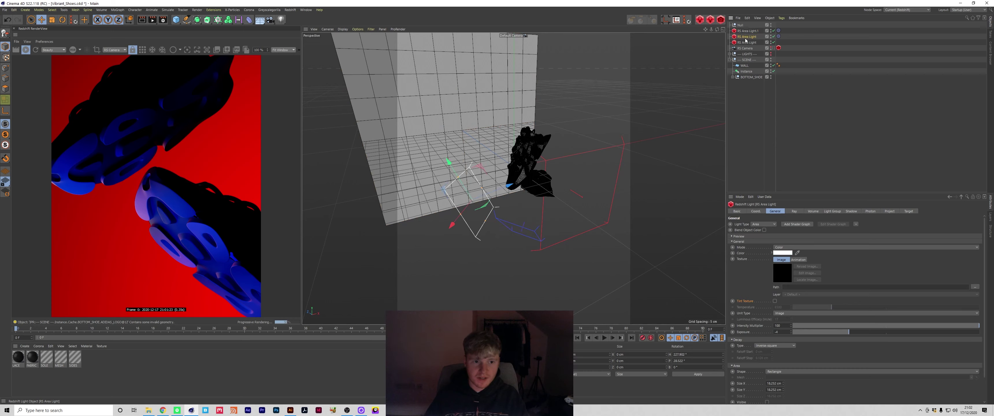
pyautogui.keyDown('ctrl'); pyautogui.moveTo(747, 29); pyautogui.dragTo(747, 29); pyautogui.keyUp('ctrl')
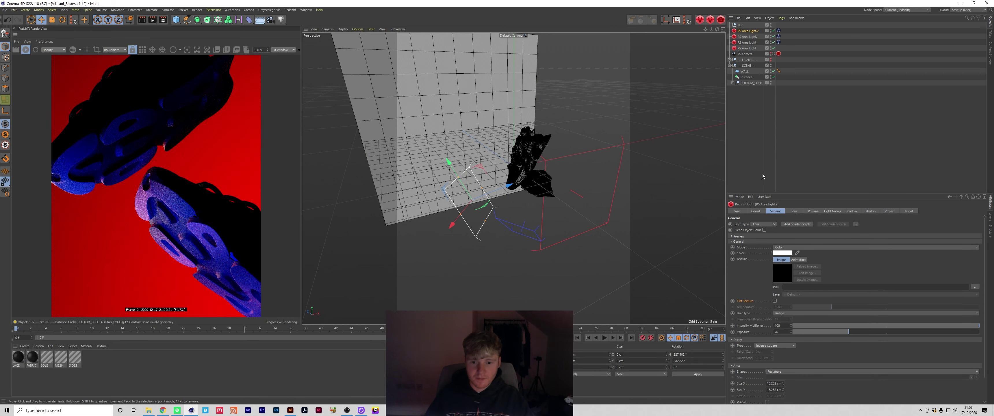
pyautogui.click(779, 32)
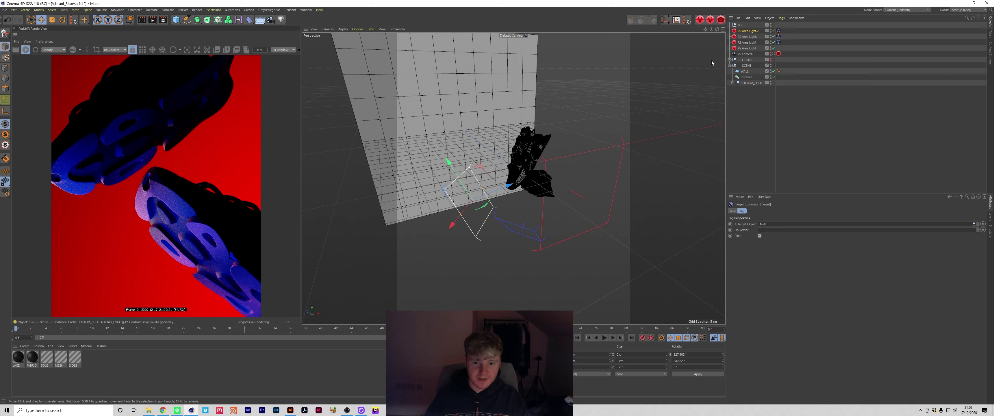
# Step: Raise the duplicated light in front of the wall behind the shoes, with the blue and original white lights switched off
pyautogui.click(748, 31)
pyautogui.moveTo(466, 228); pyautogui.dragTo(465, 201)
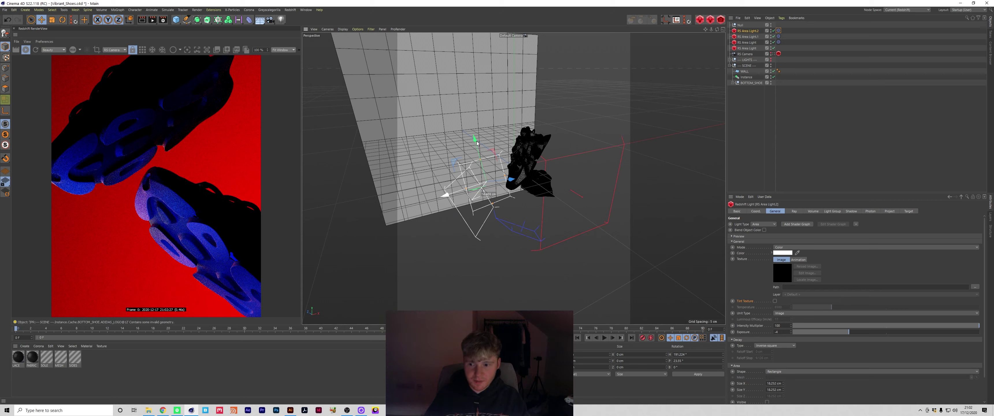
pyautogui.click(774, 42)
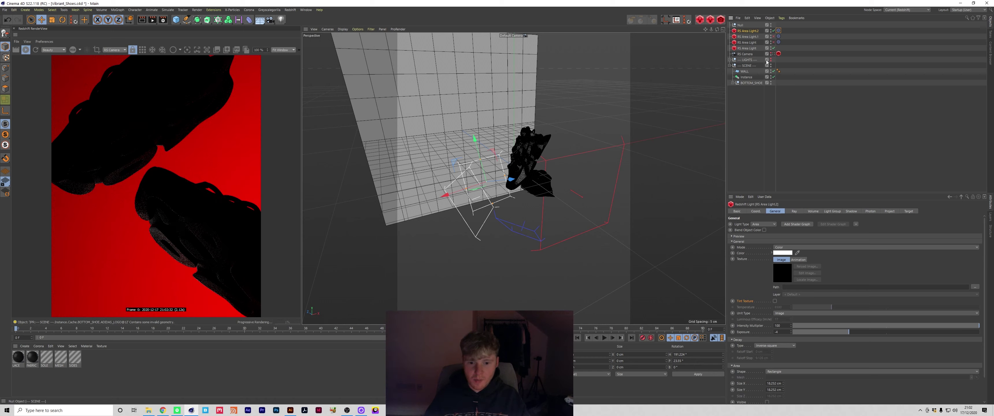
pyautogui.moveTo(475, 142); pyautogui.dragTo(480, 107)
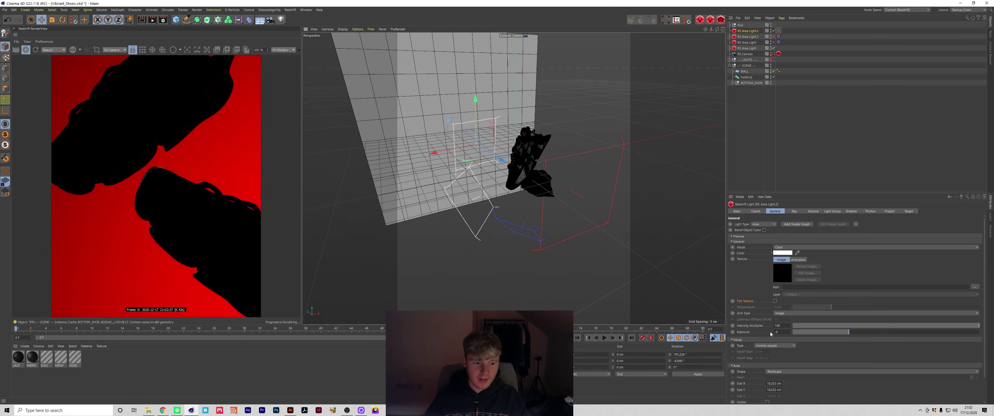
# Step: Set the duplicated area light's exposure to 0 and scale it up uniformly to nearly double its size
pyautogui.write('0')
pyautogui.press('Return')
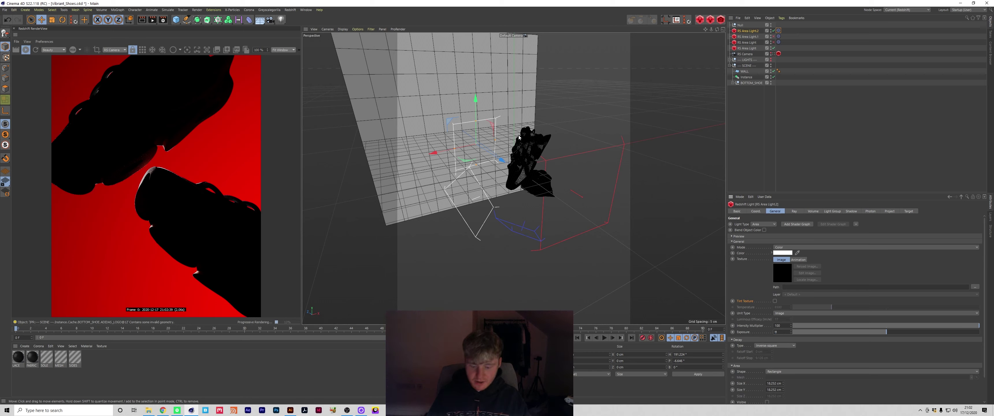
pyautogui.press('t')
pyautogui.moveTo(587, 143); pyautogui.dragTo(816, 140)
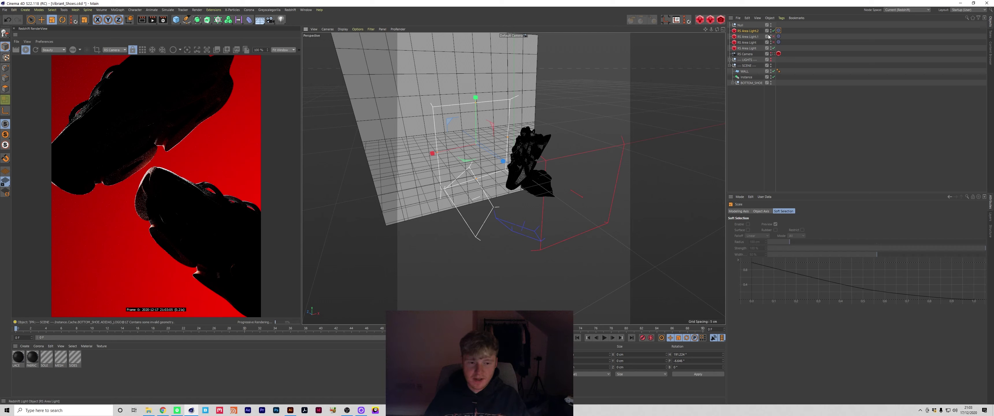
# Step: Change the duplicated area light's colour to red with about 80% saturation
pyautogui.click(751, 32)
pyautogui.click(784, 252)
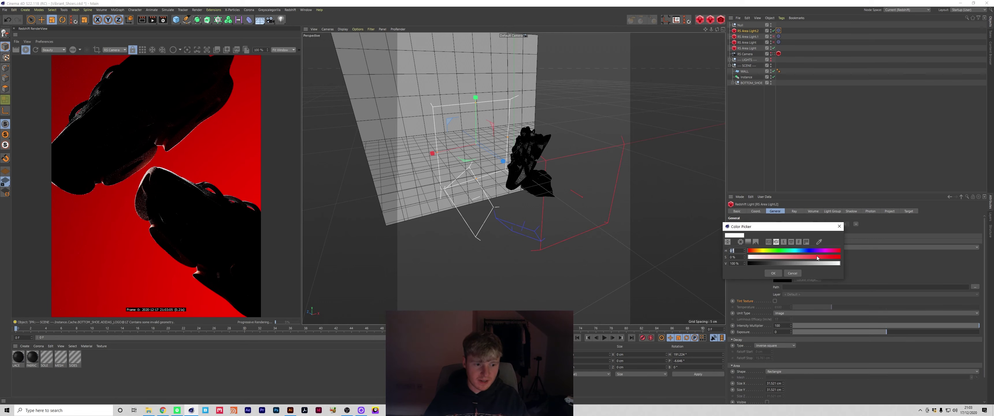
pyautogui.click(822, 258)
pyautogui.click(774, 273)
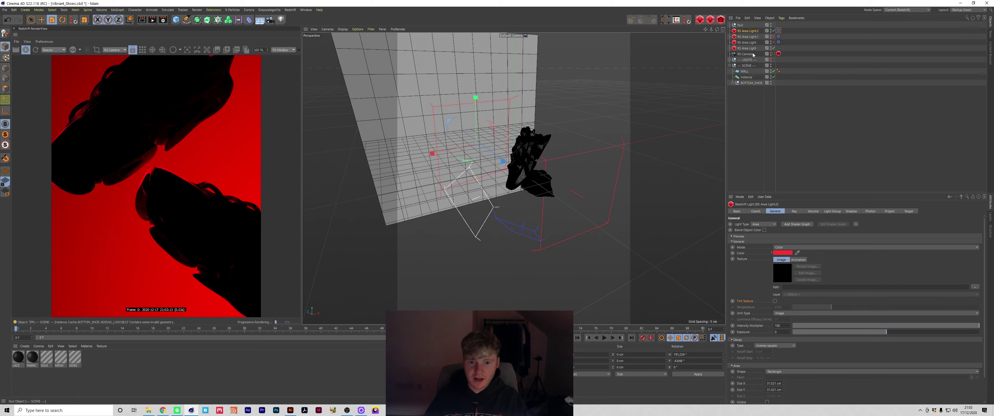
# Step: Raise the new red area light higher behind the shoes
pyautogui.moveTo(717, 30); pyautogui.dragTo(761, 29)
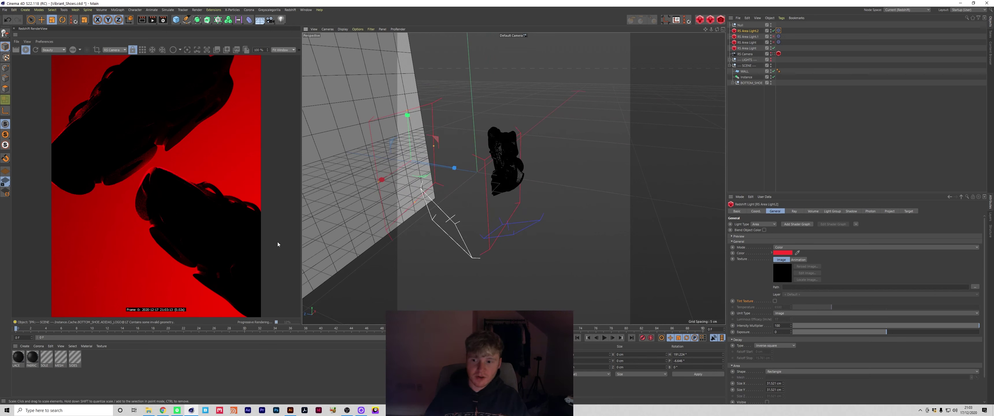
pyautogui.press('e')
pyautogui.moveTo(406, 110)
pyautogui.mouseDown()
pyautogui.moveTo(413, 97)
pyautogui.moveTo(423, 108)
pyautogui.mouseUp()
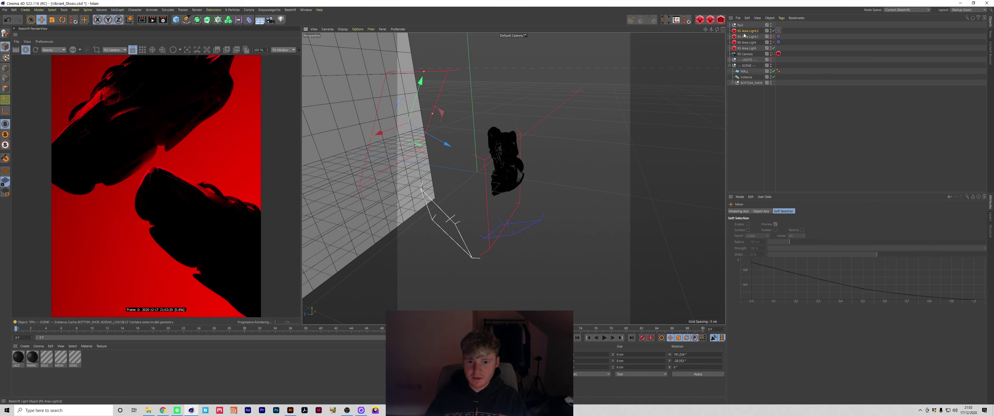
# Step: Scale the new red area light down uniformly to roughly half its size and move it closer to the shoes
pyautogui.moveTo(717, 30); pyautogui.dragTo(718, 30)
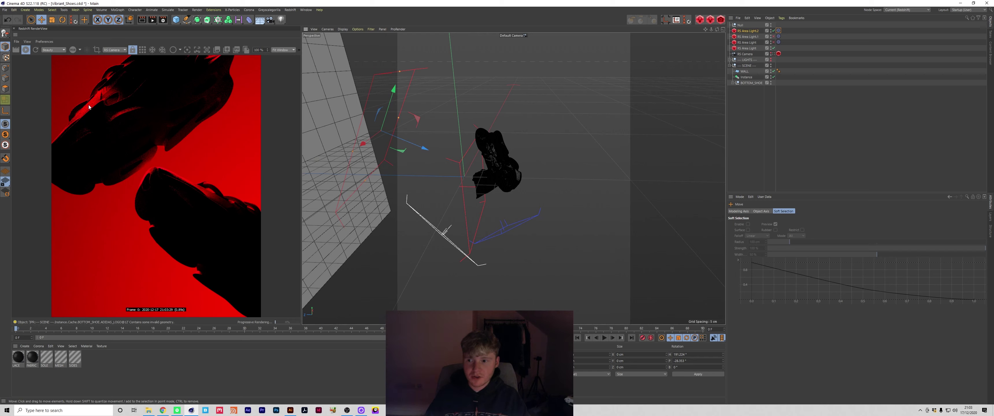
pyautogui.press('t')
pyautogui.moveTo(609, 169); pyautogui.dragTo(492, 192)
pyautogui.press('e')
pyautogui.moveTo(405, 140); pyautogui.dragTo(403, 123)
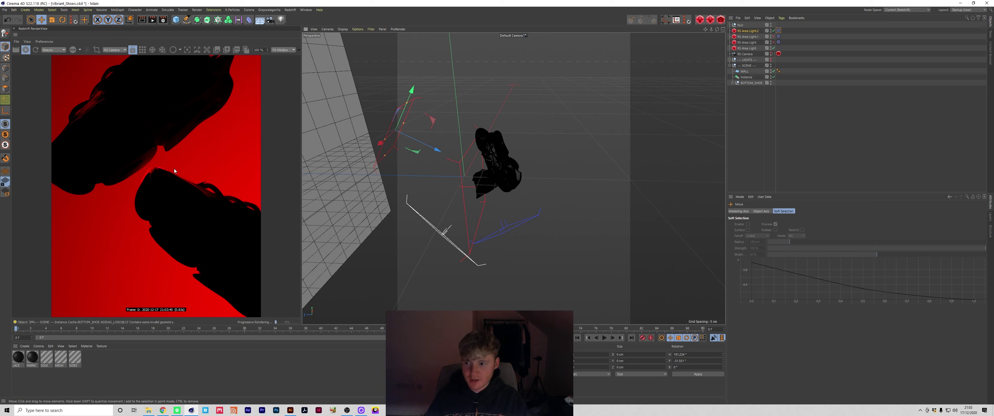
# Step: Darken the new red area light's colour by lowering its brightness value to about 67%
pyautogui.click(747, 32)
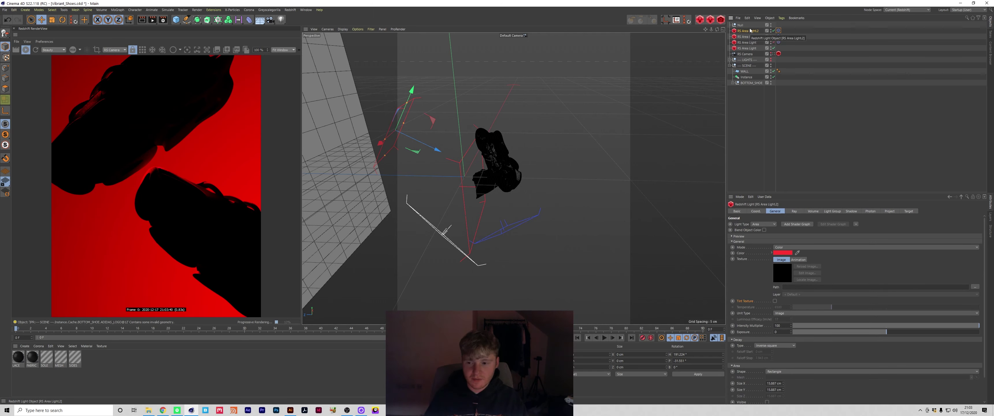
pyautogui.click(783, 253)
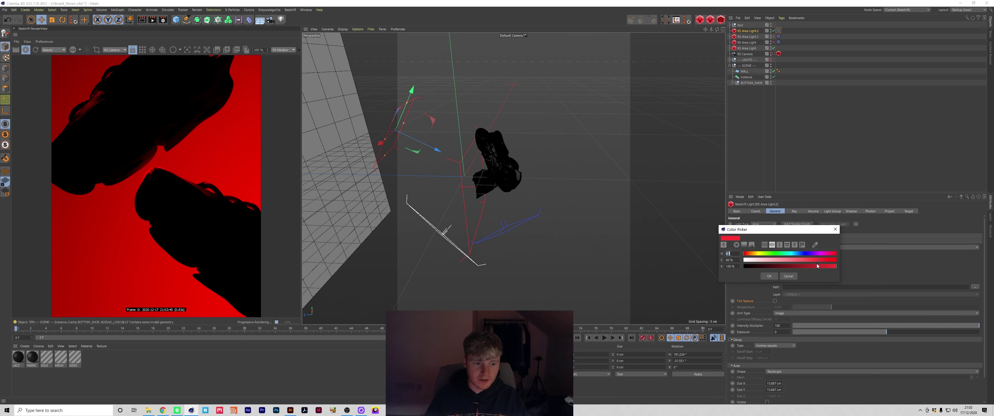
pyautogui.moveTo(819, 267); pyautogui.dragTo(810, 267)
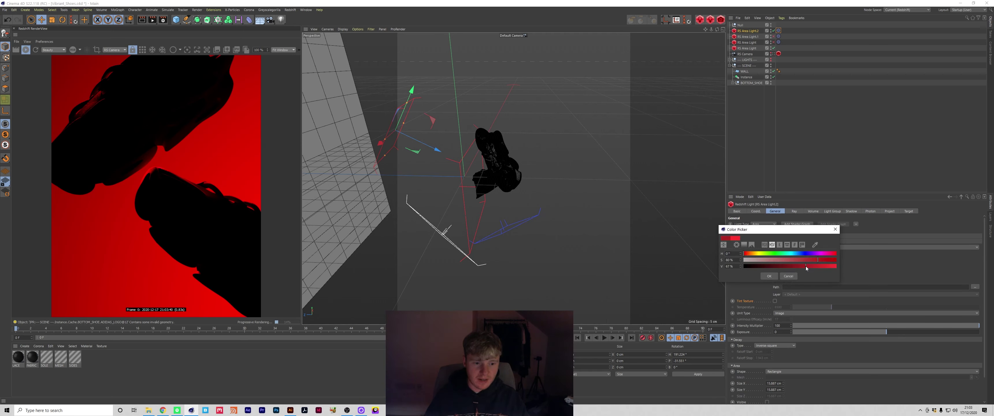
pyautogui.click(777, 276)
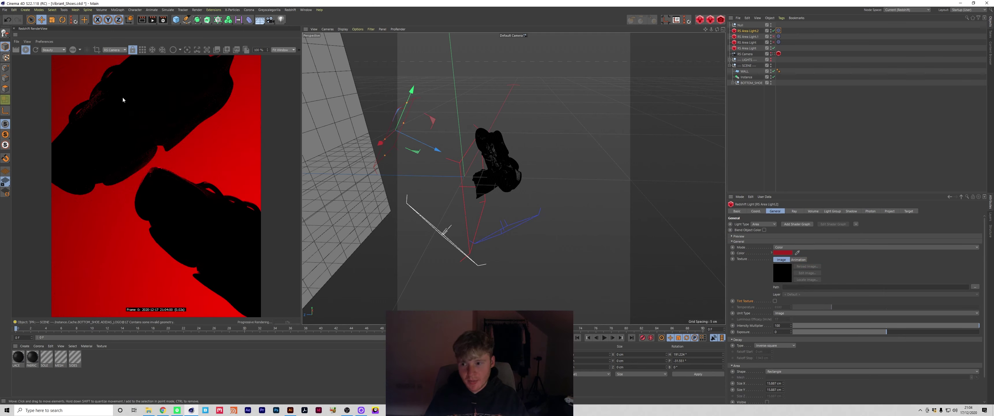